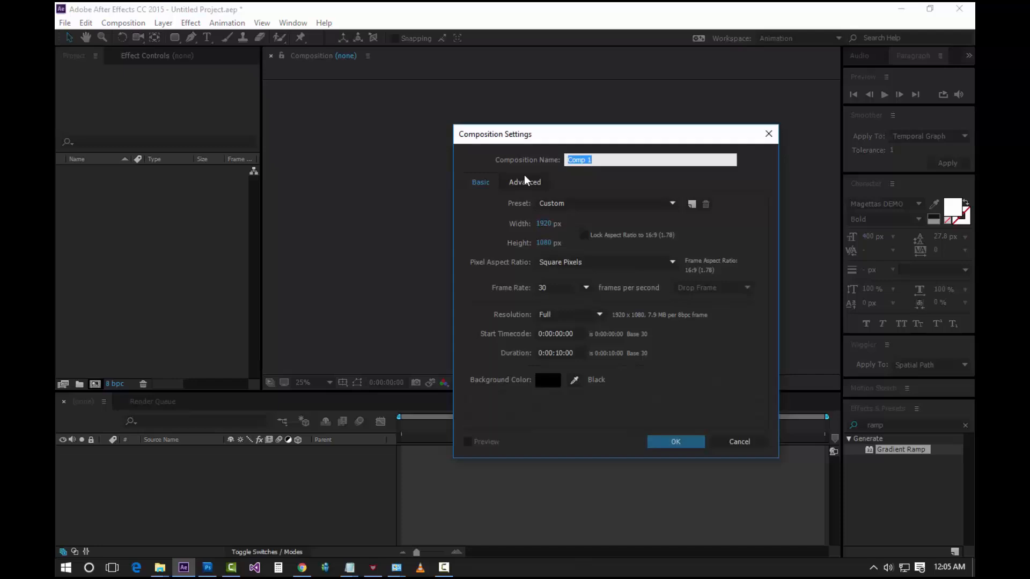
Name the new composition lower_third and create it with the existing size, frame rate and duration.
type("lower_third")
left_click(659, 443)
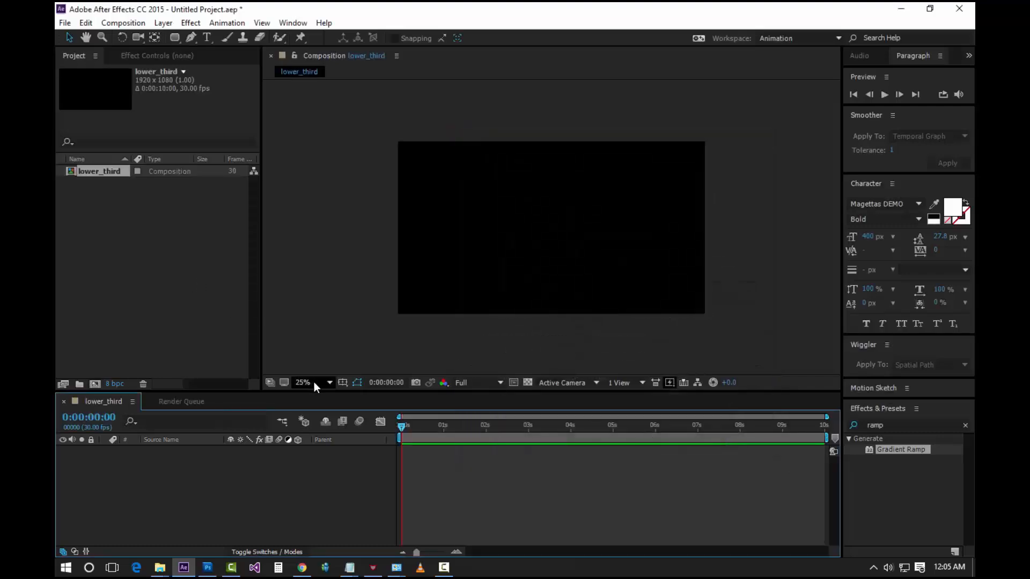
left_click(328, 383)
left_click(328, 166)
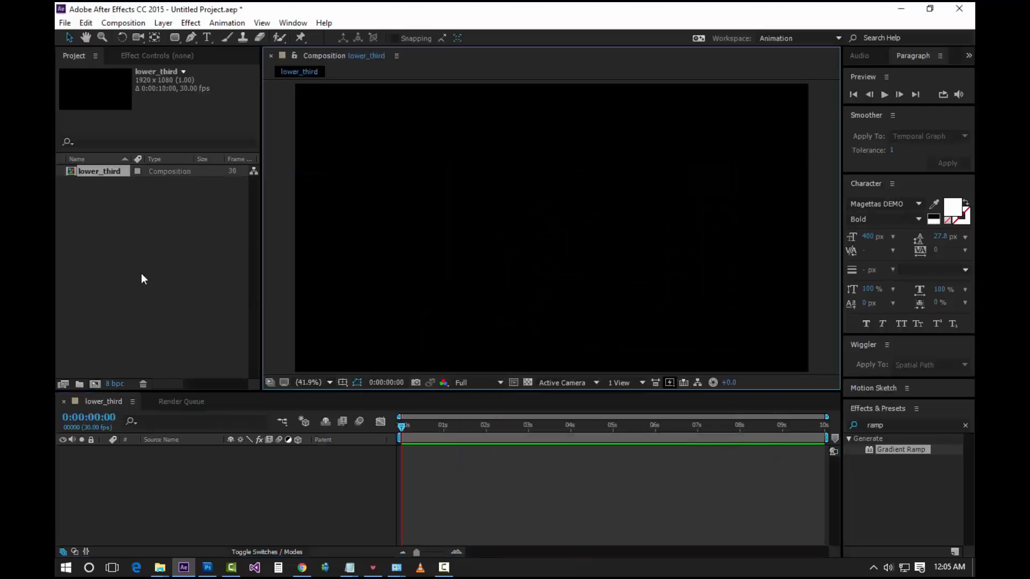
Add a white full-frame solid layer named BG to the lower_third composition.
right_click(162, 494)
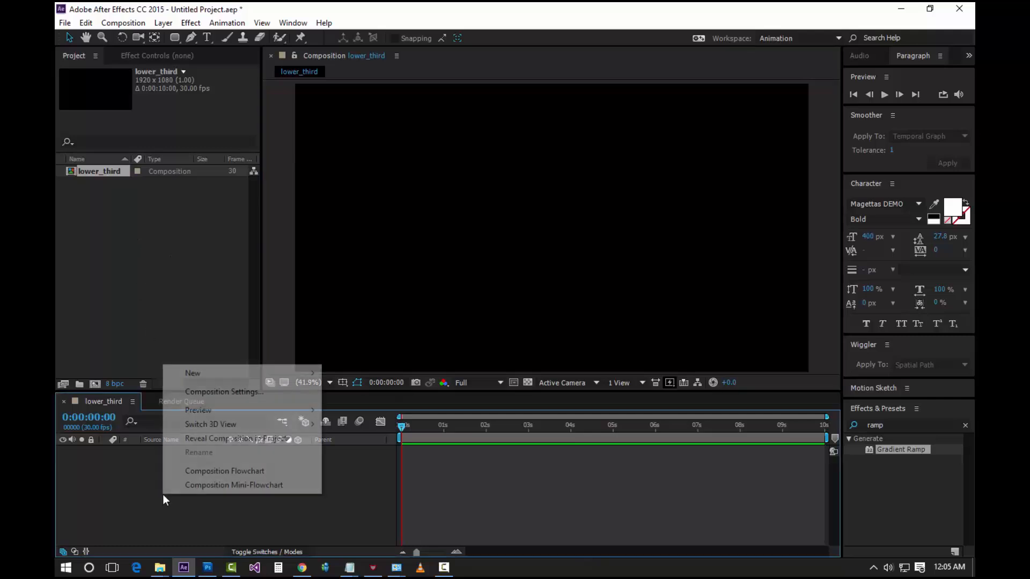
mouse_move(248, 372)
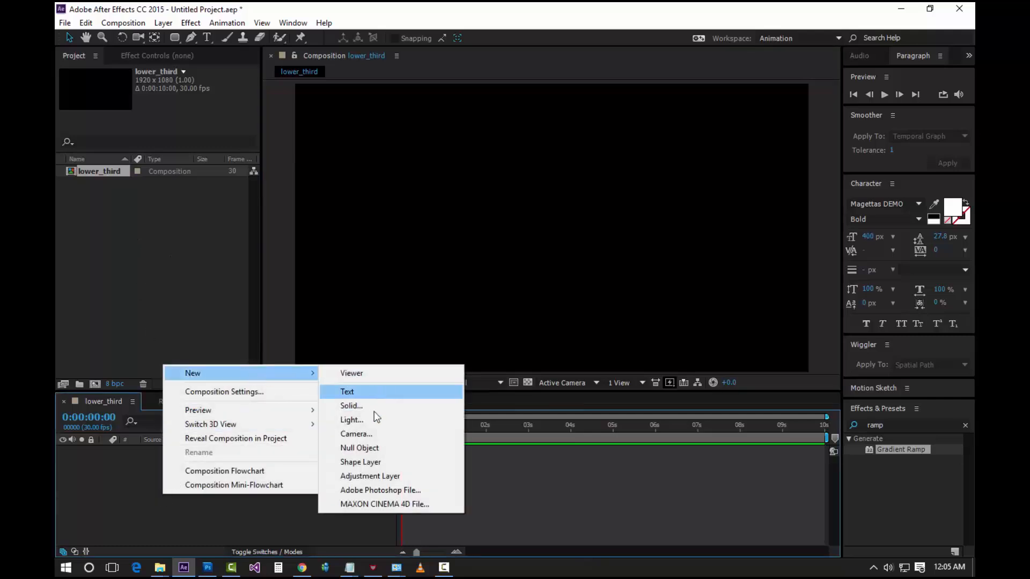
left_click(361, 406)
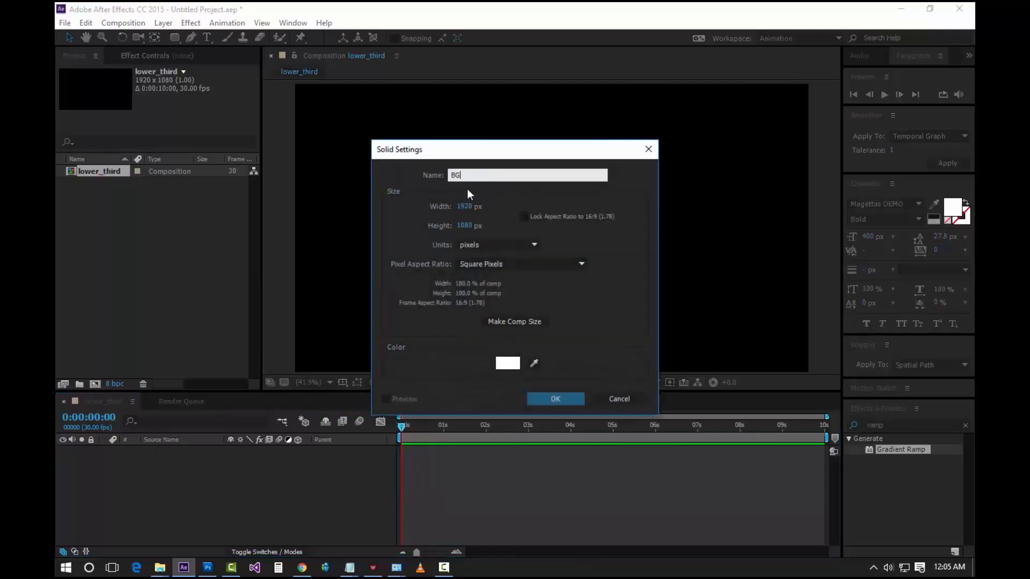
key("Return")
Find the Gradient Ramp effect by searching for "ramp" and apply it to the BG layer.
left_click(965, 426)
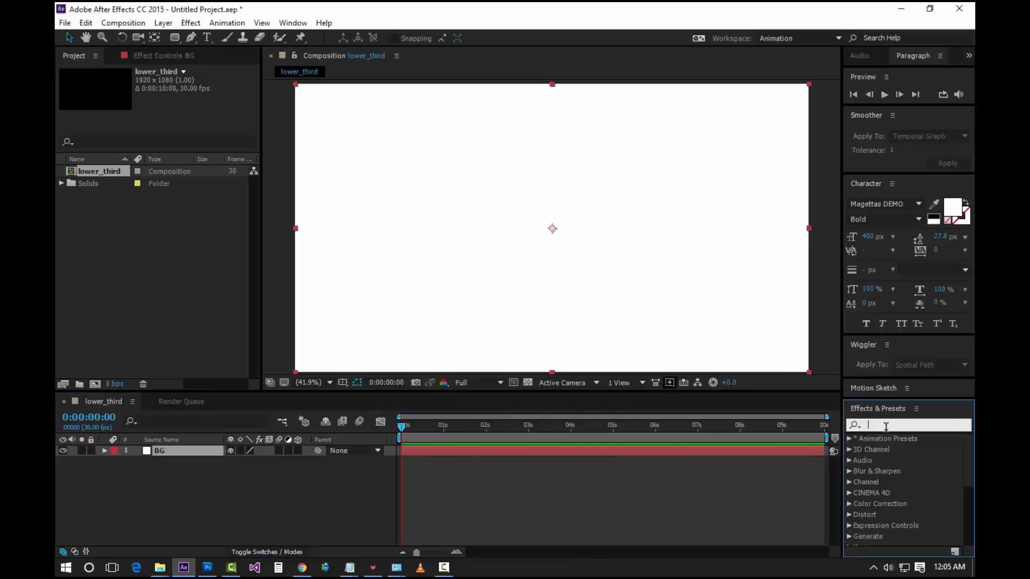
type("ramp")
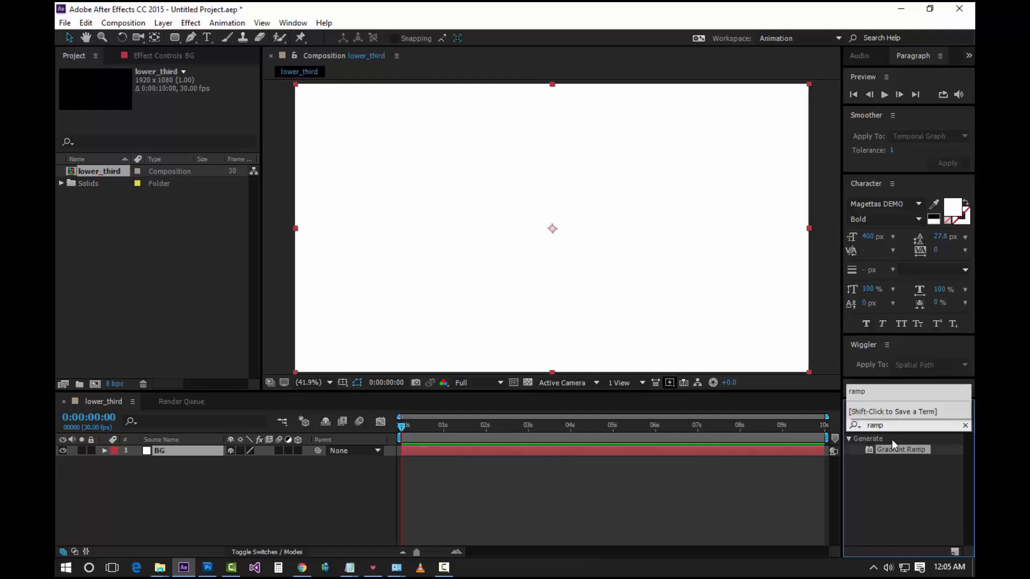
left_click_drag(902, 449, 175, 452)
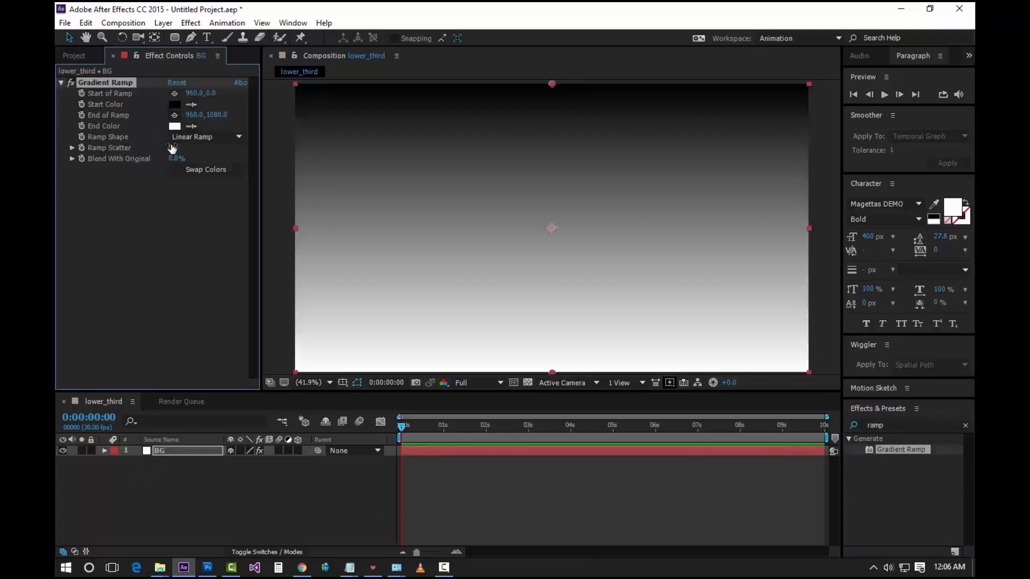
Set the gradient's shape to Radial Ramp and move its start point to the frame's centre at 960, 540.
left_click(237, 137)
left_click(227, 164)
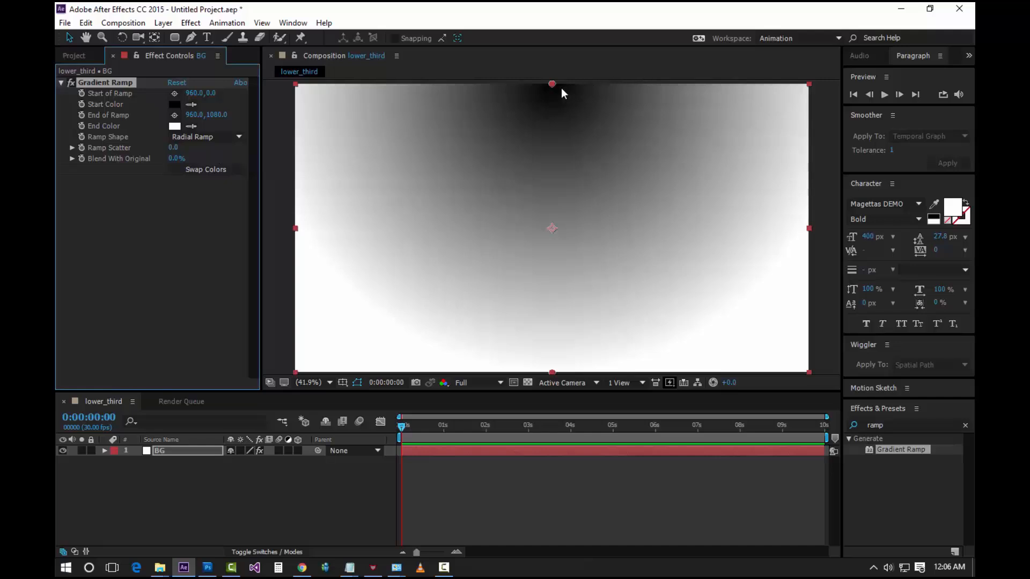
left_click_drag(555, 85, 554, 230)
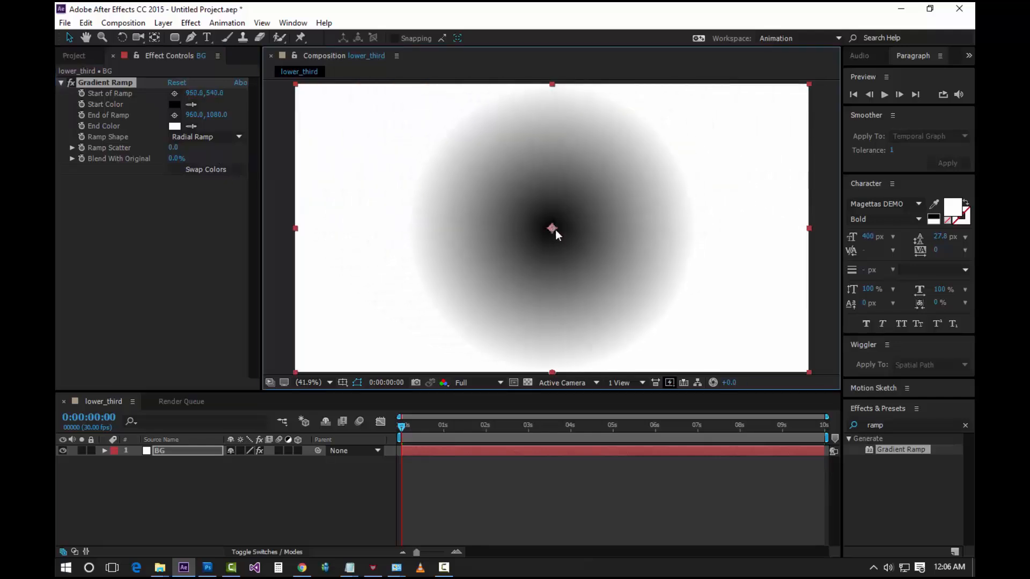
Swap the gradient's colors so white is at the centre, and set the end color to light grey ACACAC.
left_click(163, 168)
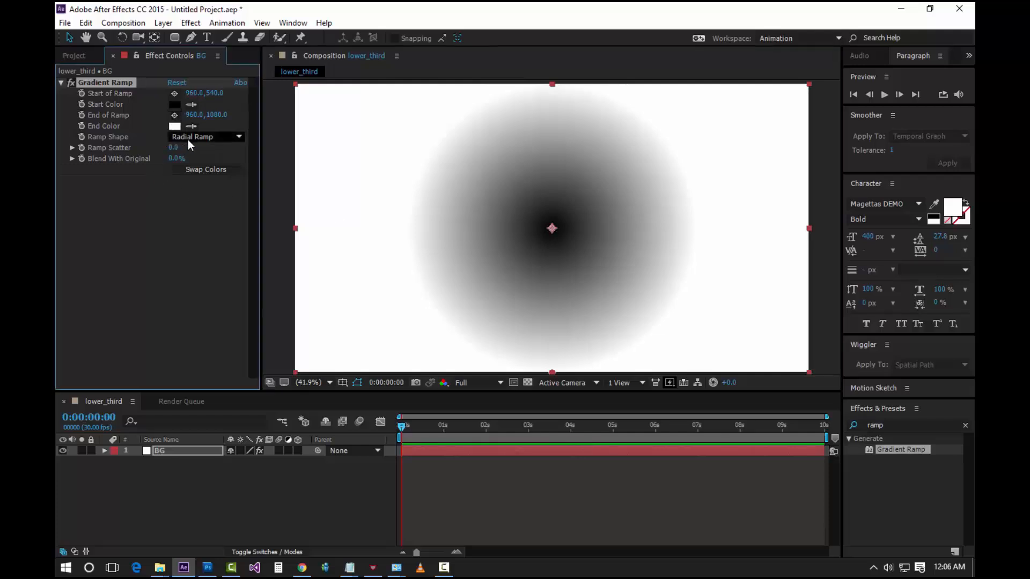
left_click(186, 171)
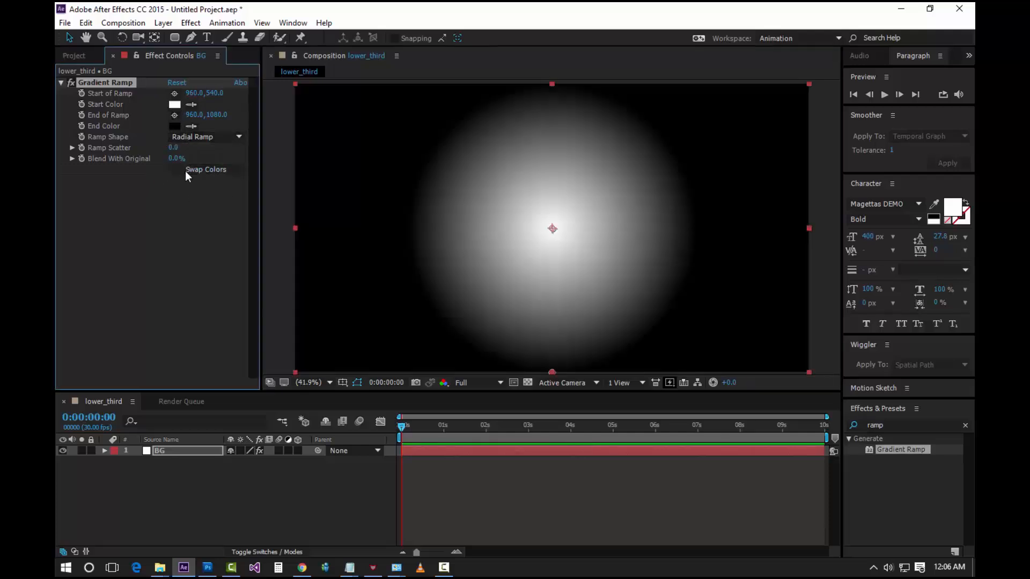
left_click(174, 125)
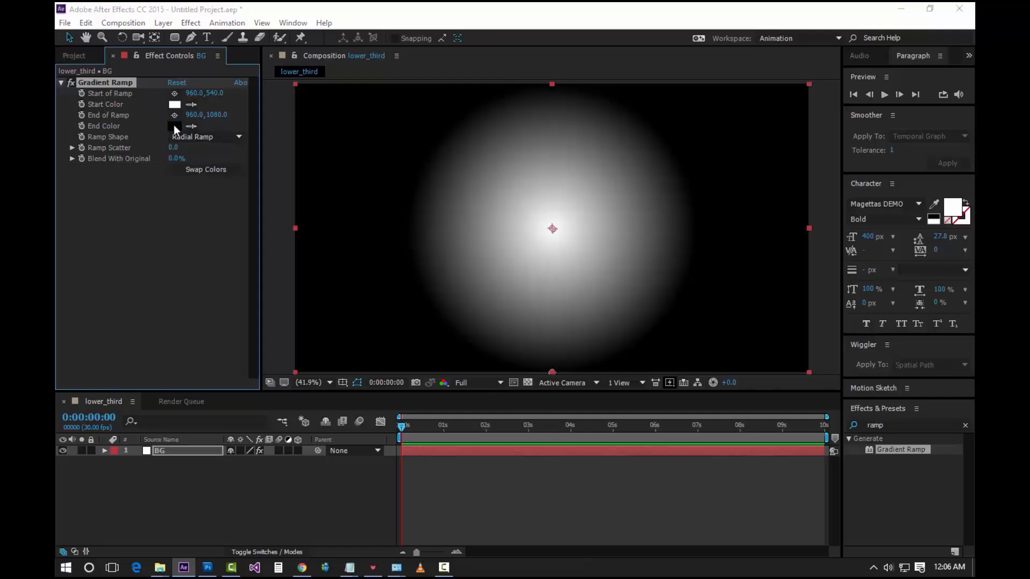
mouse_move(559, 430)
left_mouse_down()
mouse_move(558, 395)
mouse_move(534, 393)
left_mouse_up()
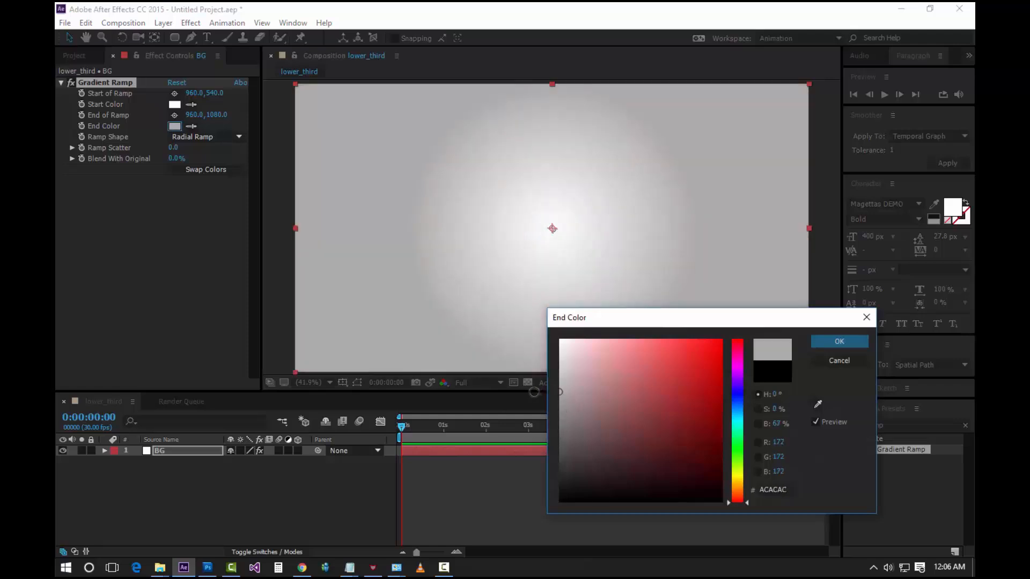
left_click(840, 343)
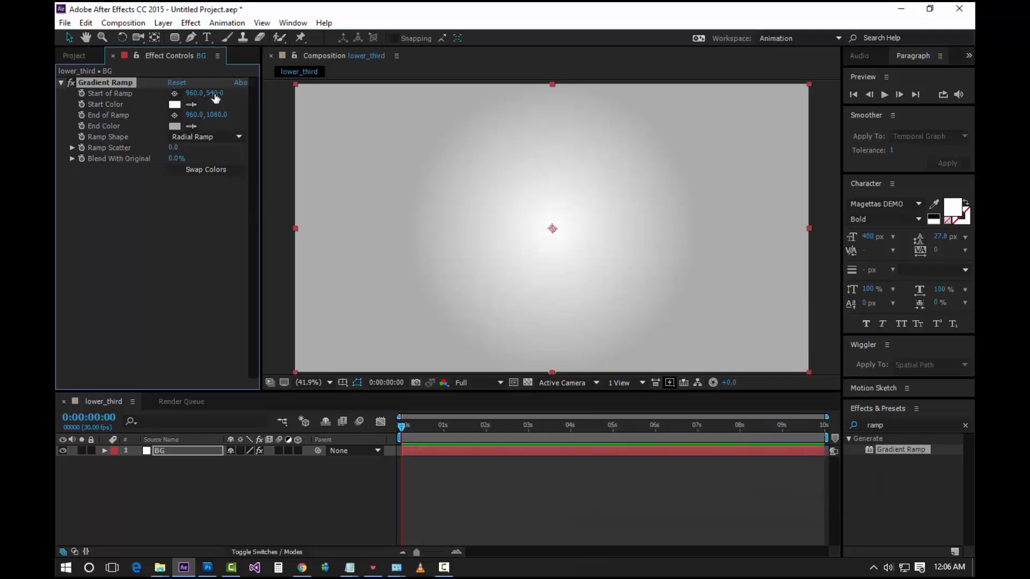
mouse_move(215, 93)
left_mouse_down()
mouse_move(236, 99)
mouse_move(213, 104)
left_mouse_up()
mouse_move(553, 235)
left_mouse_down()
mouse_move(517, 205)
mouse_move(552, 228)
left_mouse_up()
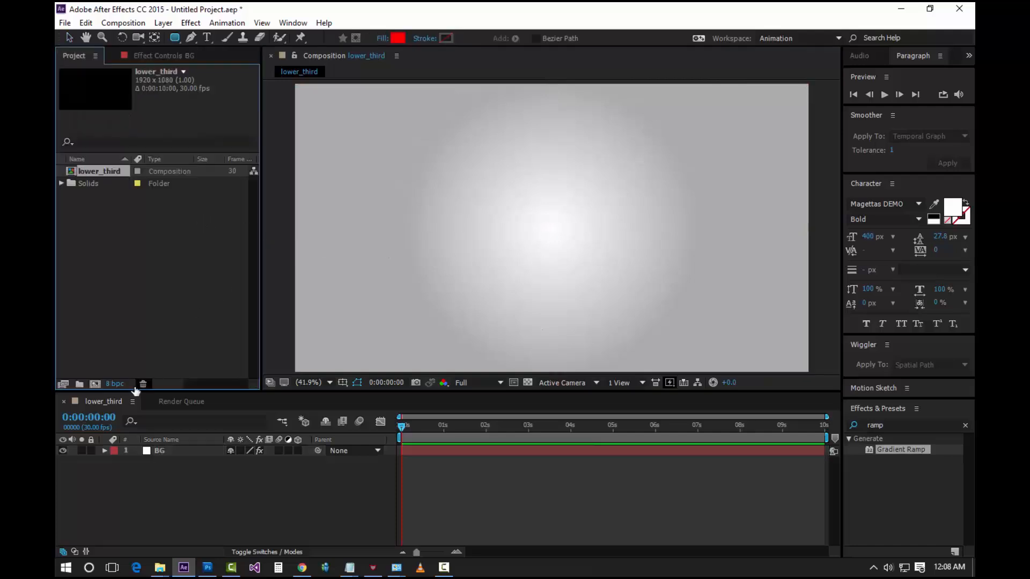
Create a second composition 1000 px wide and 300 px high, keeping the default name Comp 1.
left_click(95, 384)
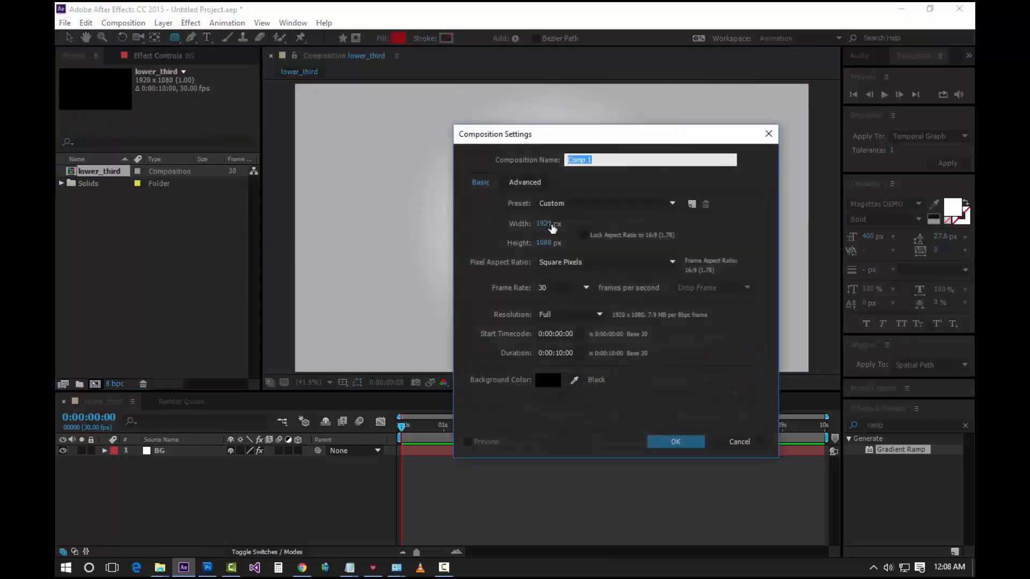
left_click(545, 224)
type("1000")
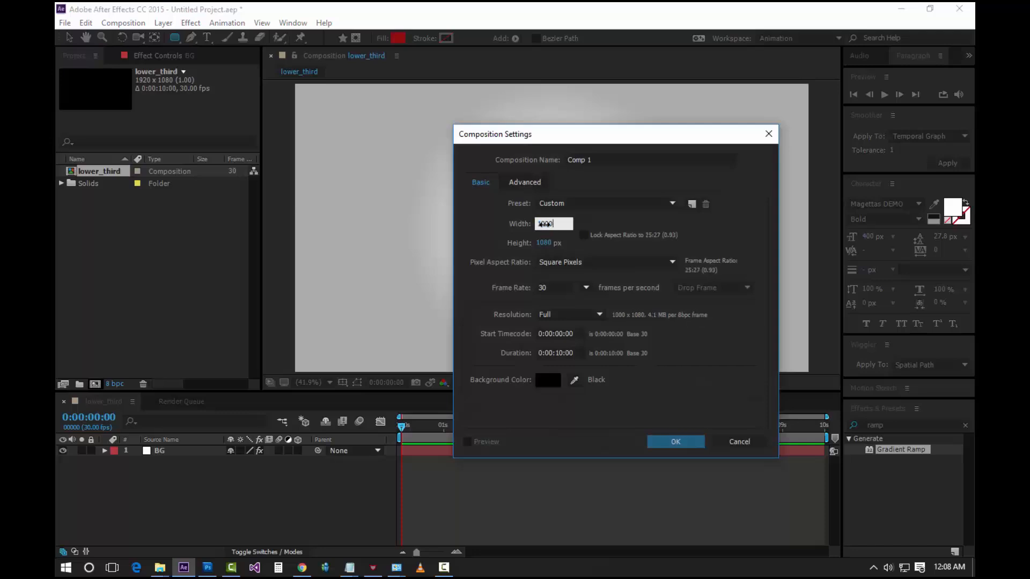
key("Tab")
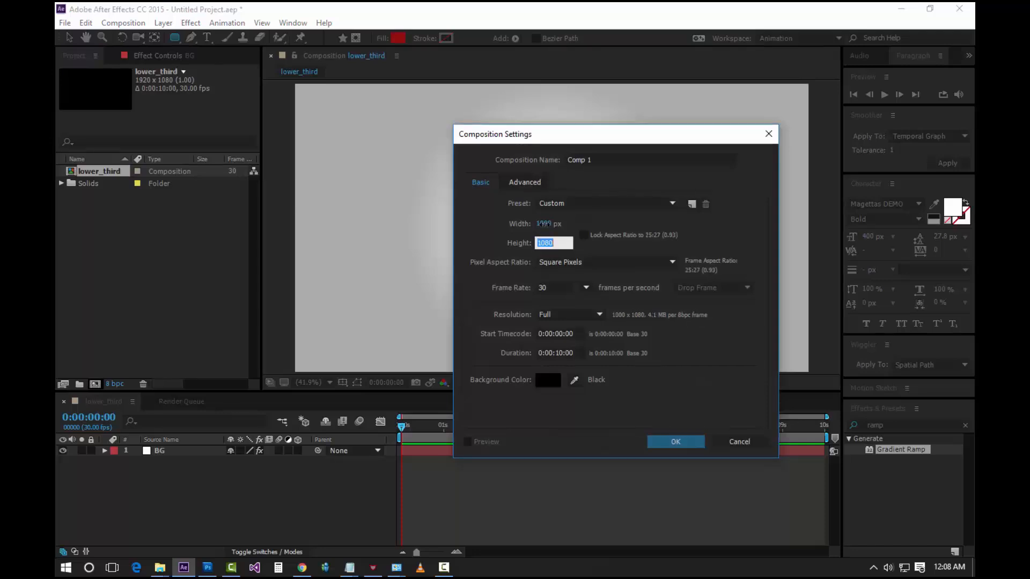
type("300")
key("Return")
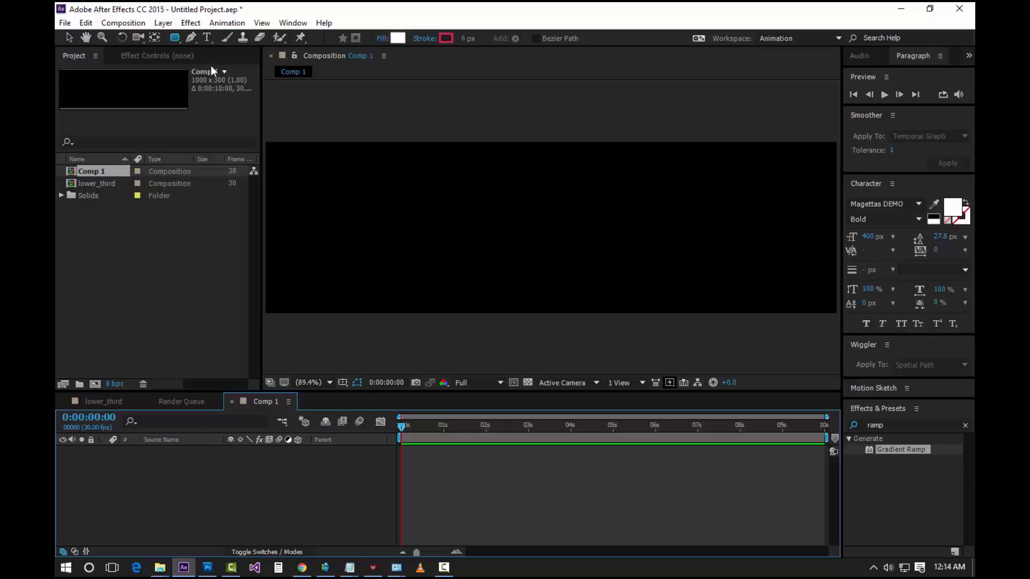
Draw a rounded rectangle about 943 × 183 px across the lower part of Comp 1 and set its roundness to 100.
left_click(175, 39)
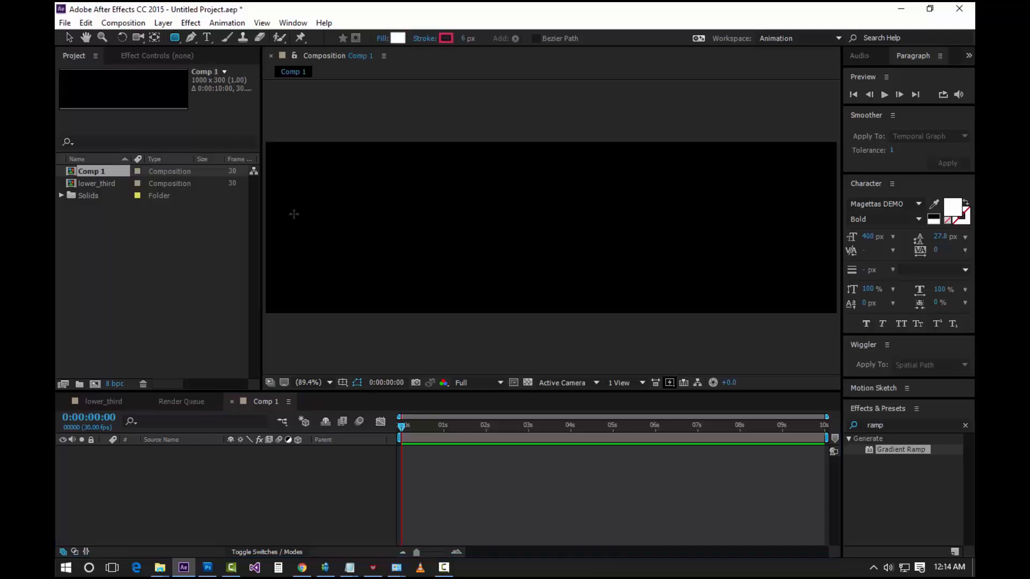
left_click_drag(272, 201, 811, 306)
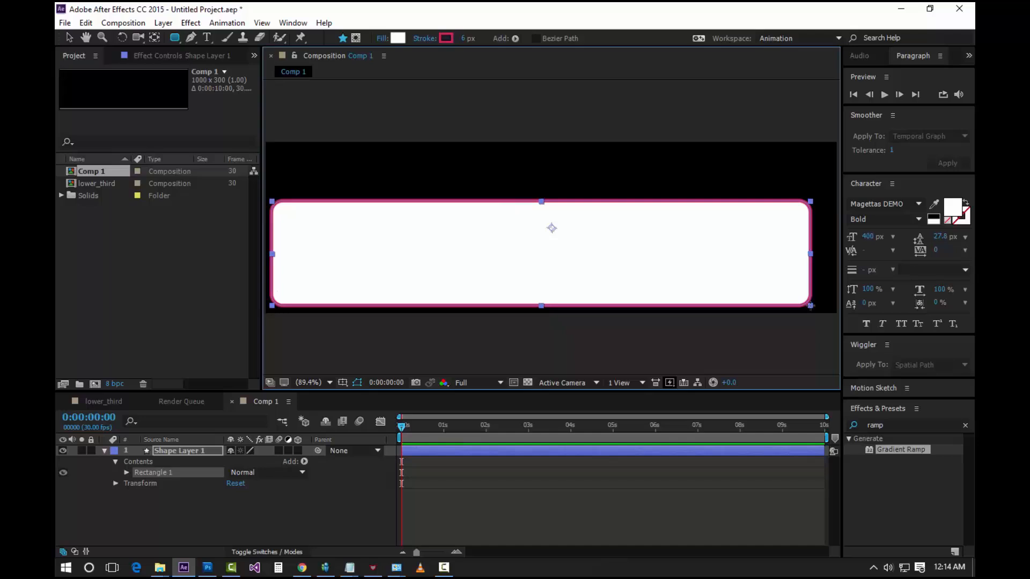
left_click(127, 471)
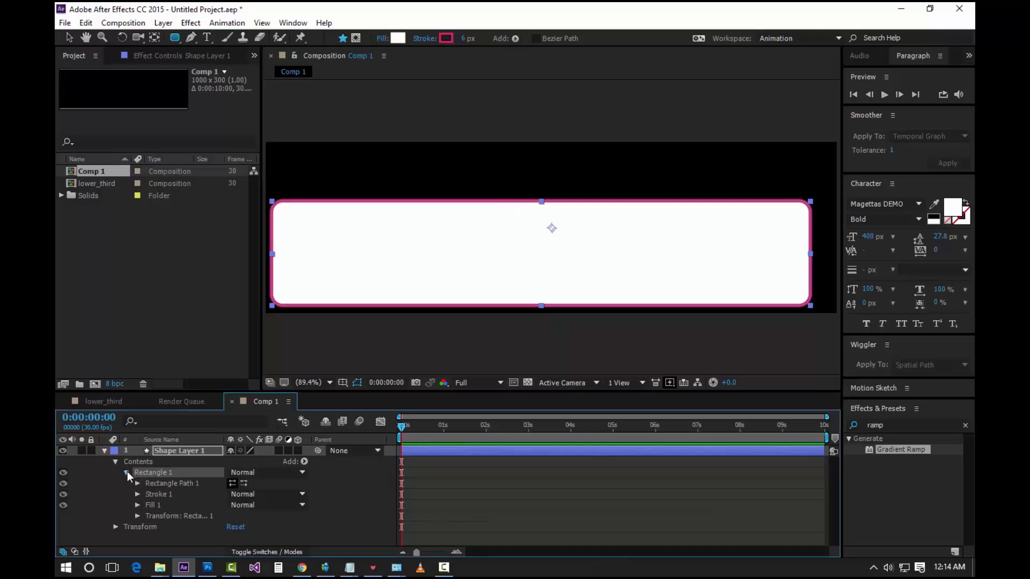
left_click(137, 516)
scroll(138, 514, "down", 1)
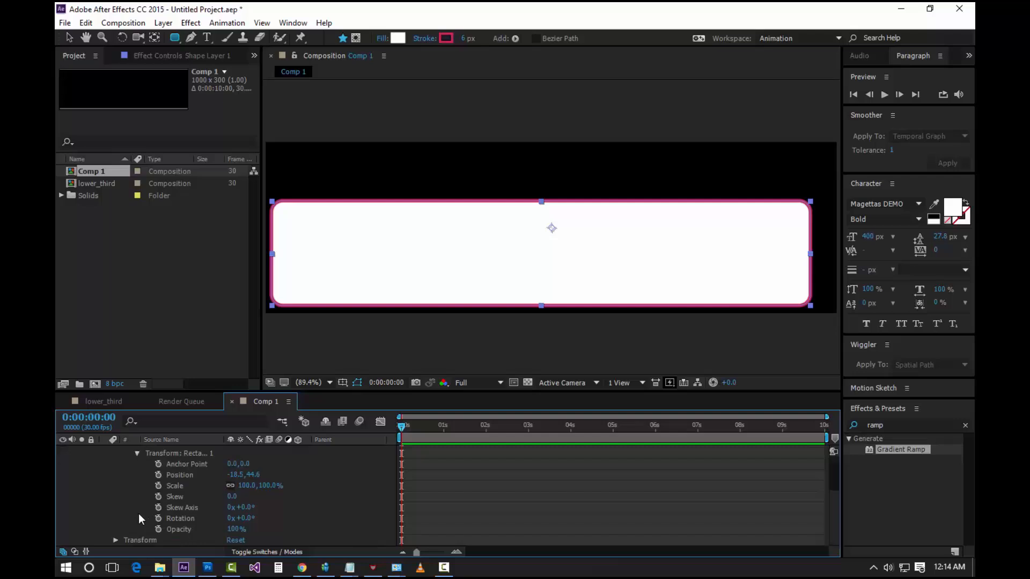
scroll(136, 492, "up", 3)
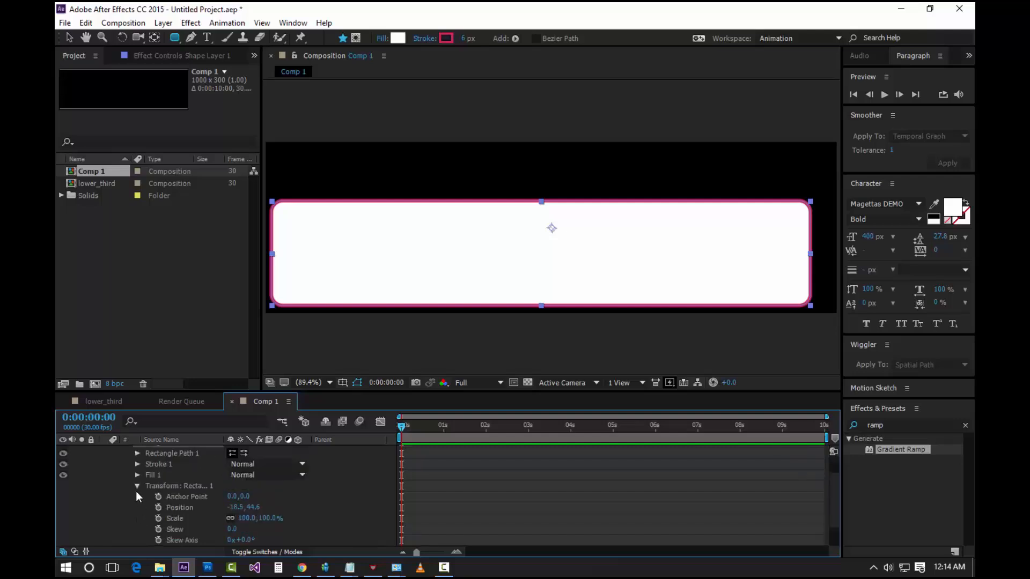
left_click(137, 454)
left_click_drag(231, 490, 313, 496)
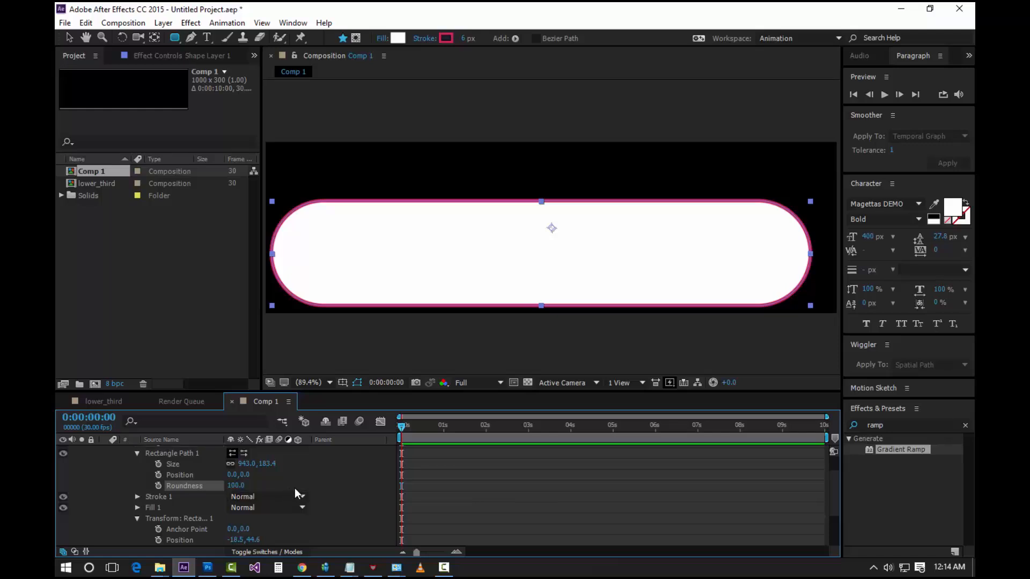
scroll(172, 456, "up", 3)
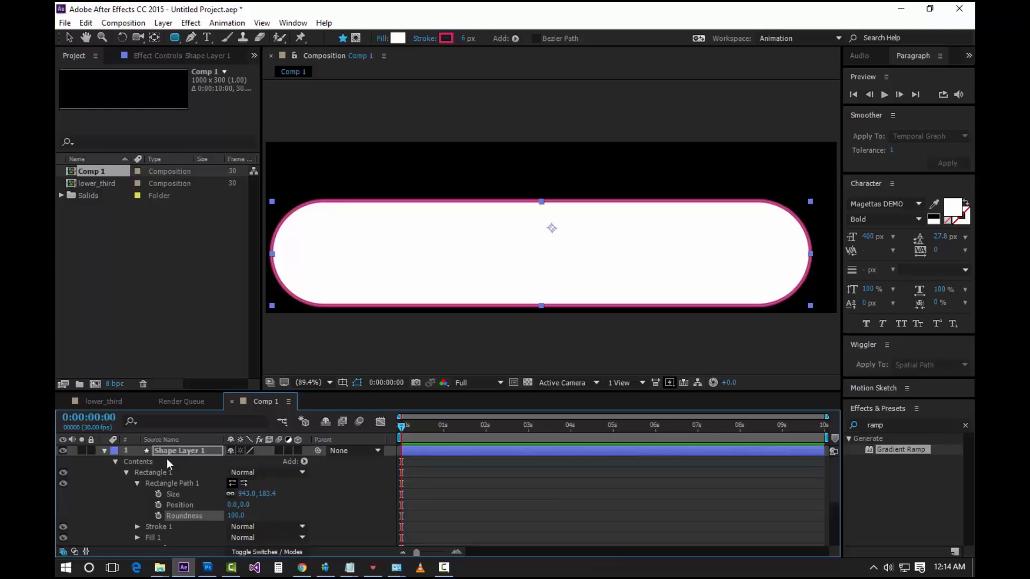
Nudge the large pill shape right and down until it sits against the frame's right and bottom edges.
left_click(164, 451)
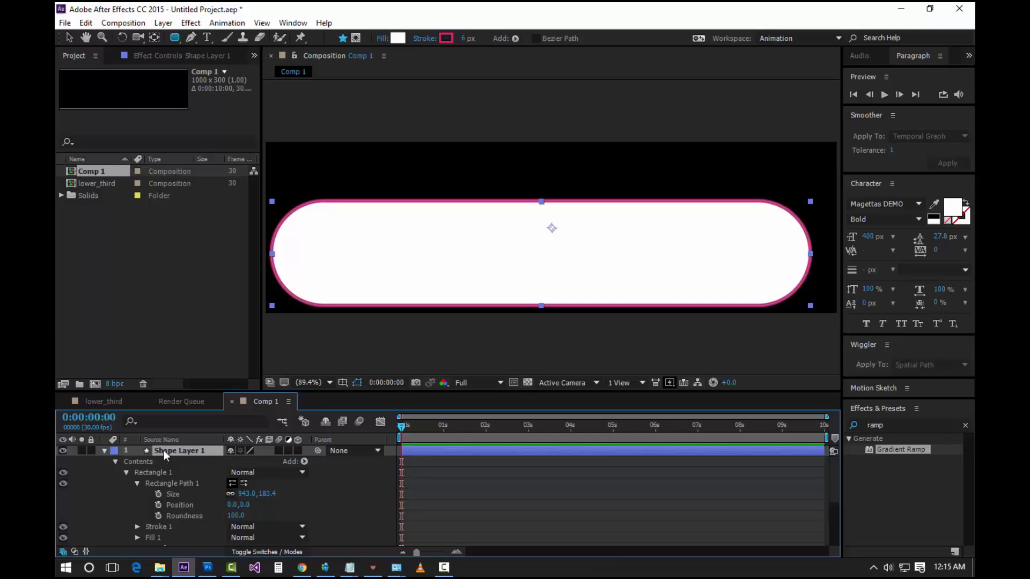
key("shift+Right")
key("shift+Right")
key("shift+Right")
key("shift+Right")
key("Down")
key("Down")
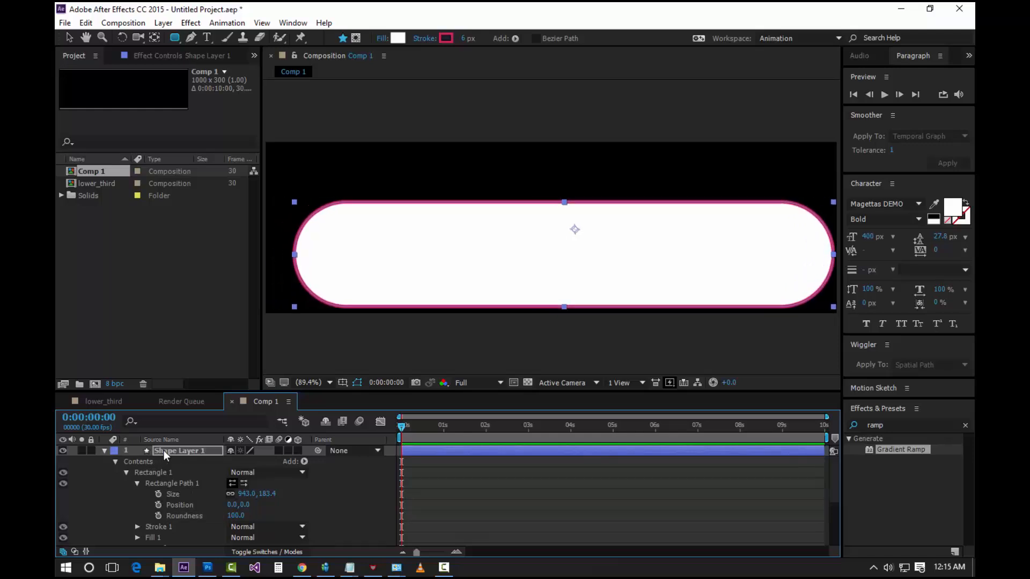
key("Down")
key("Down")
key("Down")
key("Down")
key("Down")
key("Down")
key("Down")
key("Down")
key("Down")
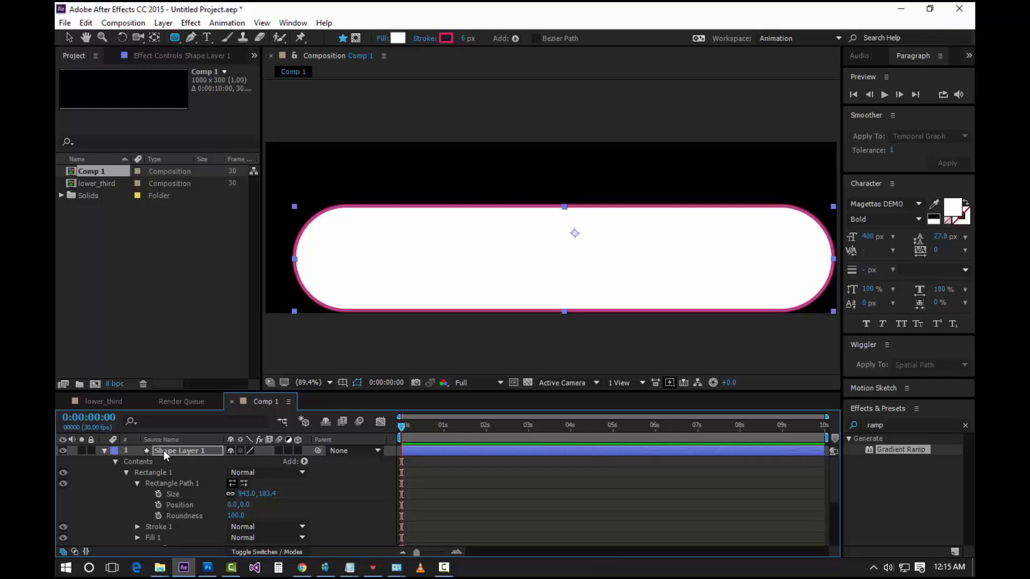
Draw a second rounded rectangle about 633 × 84 px overlapping the large pill's upper edge and set its roundness to 100.
left_click(103, 451)
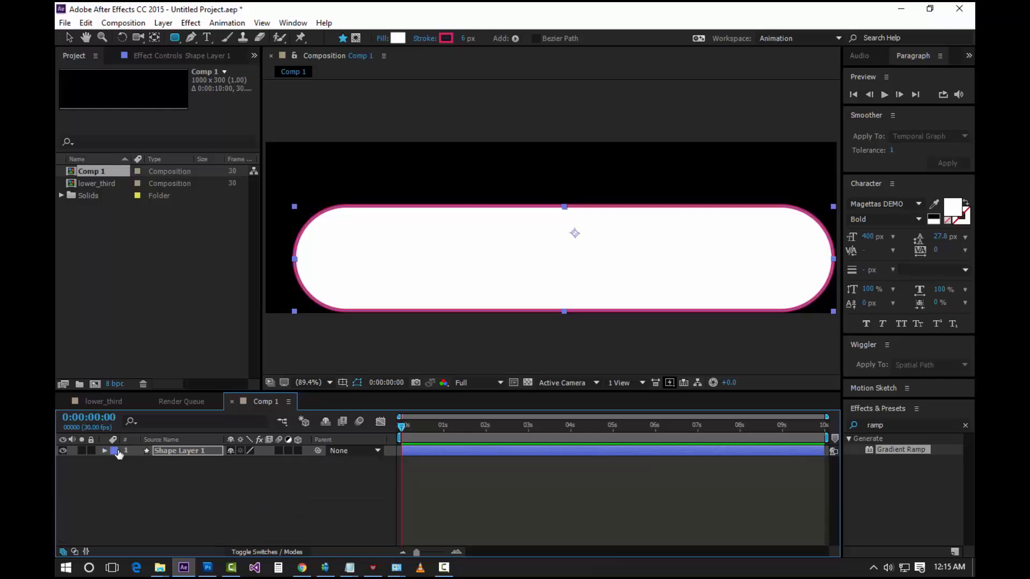
key("F2")
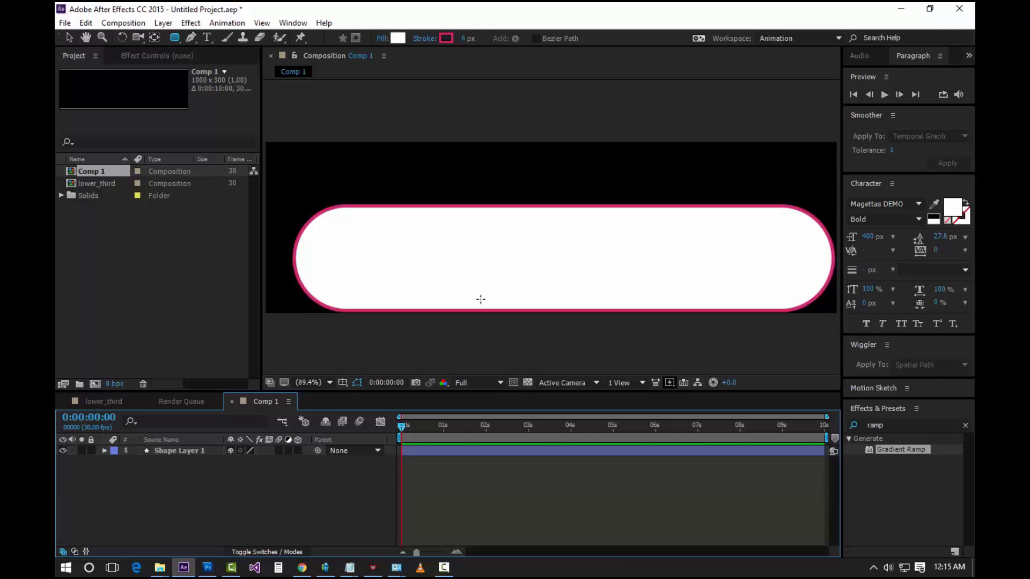
left_click(177, 37)
left_click_drag(345, 175, 707, 222)
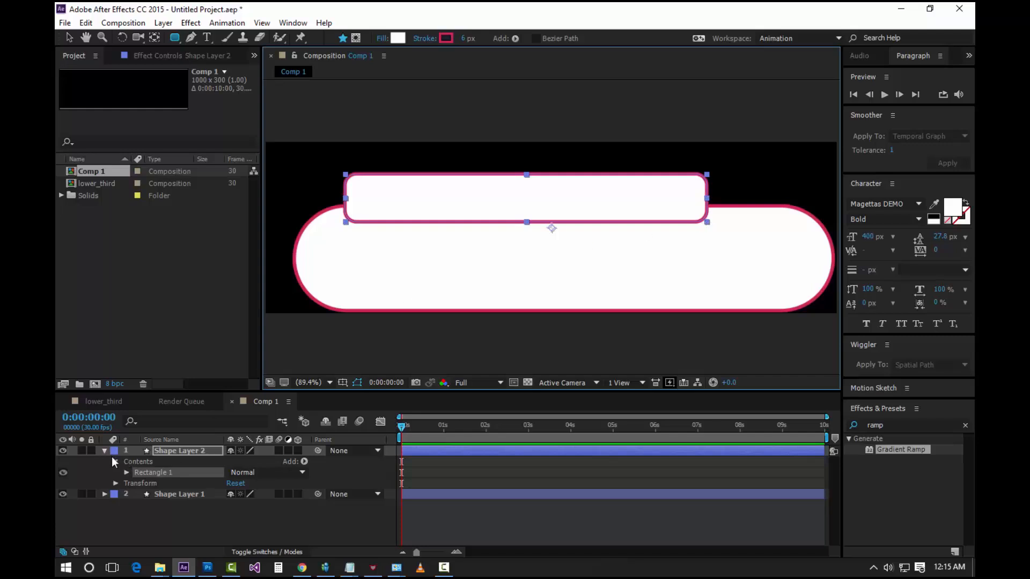
left_click(127, 472)
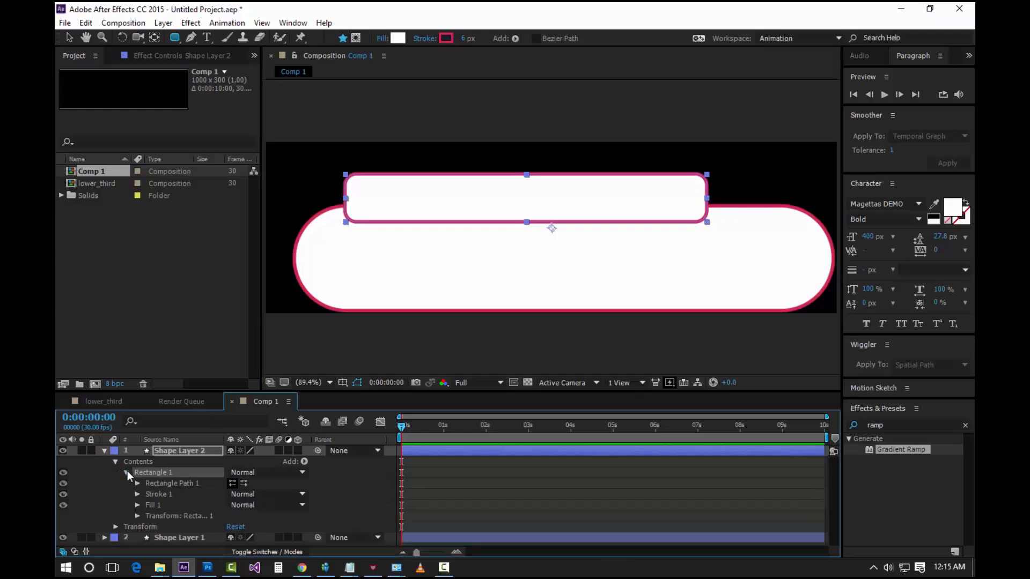
left_click(138, 483)
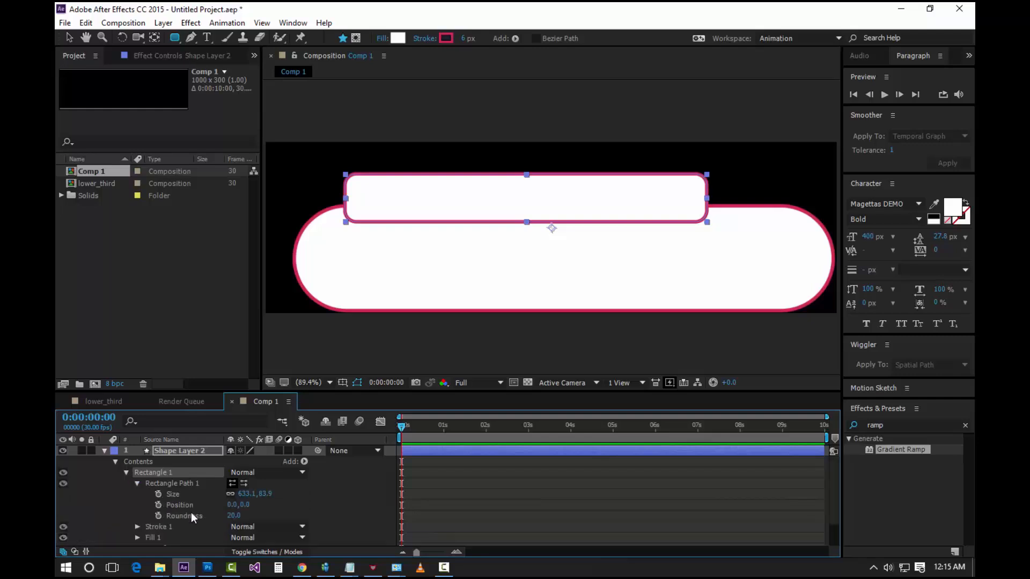
left_click(234, 515)
type("300")
key("Return")
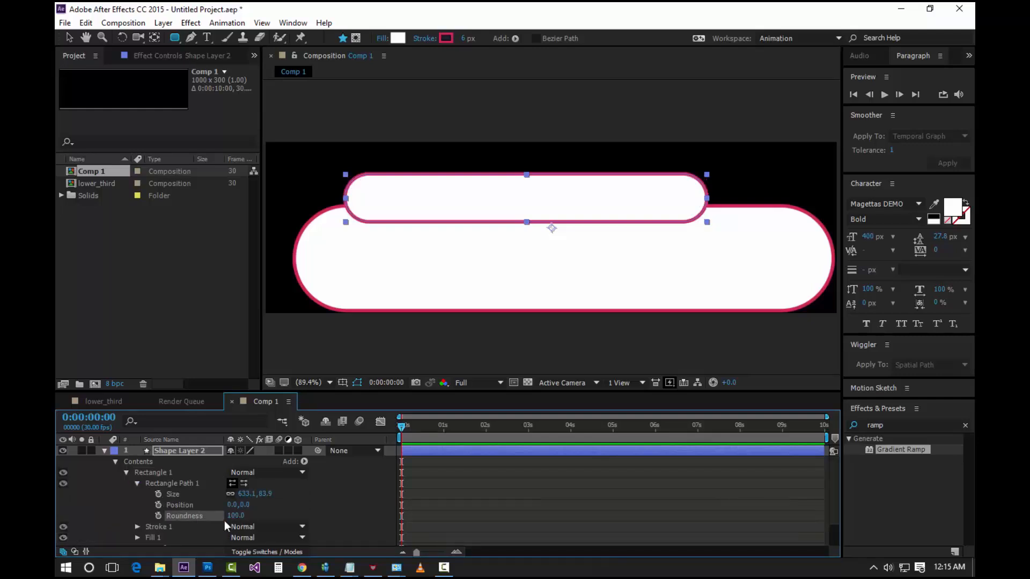
Remove the smaller pill's outline by setting its stroke type to None.
left_click(446, 38)
key("Return")
left_click(431, 38)
left_click(450, 261)
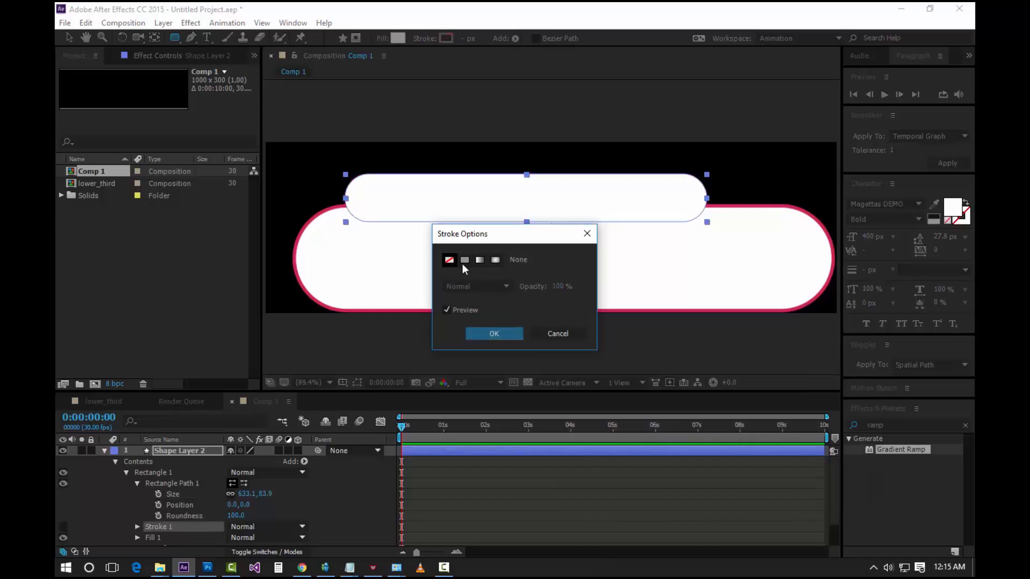
left_click(494, 334)
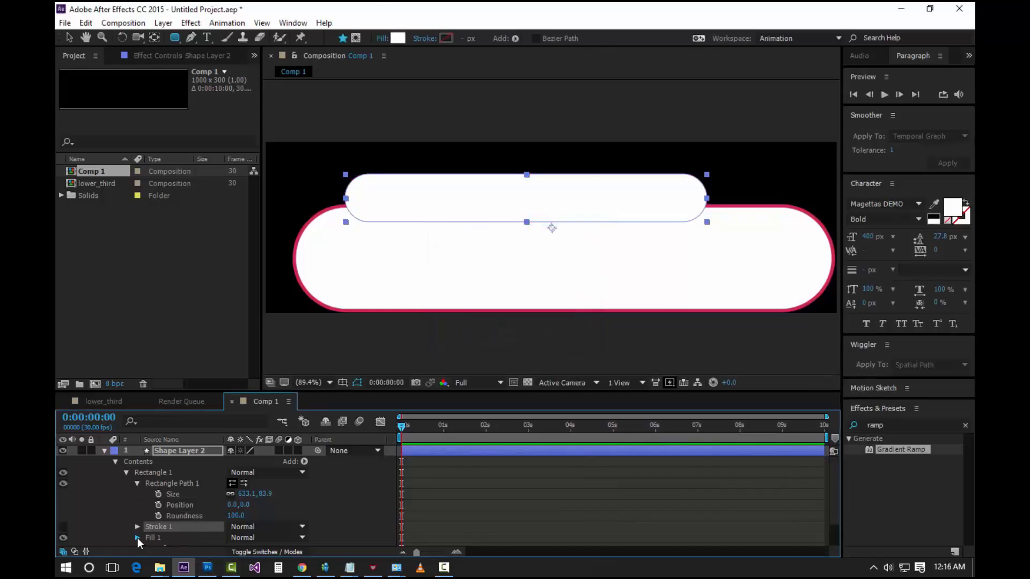
Fill the smaller pill with the pink sampled from the large pill's outline, and collapse its layer contents.
left_click(137, 537)
scroll(186, 517, "down", 3)
left_click(231, 497)
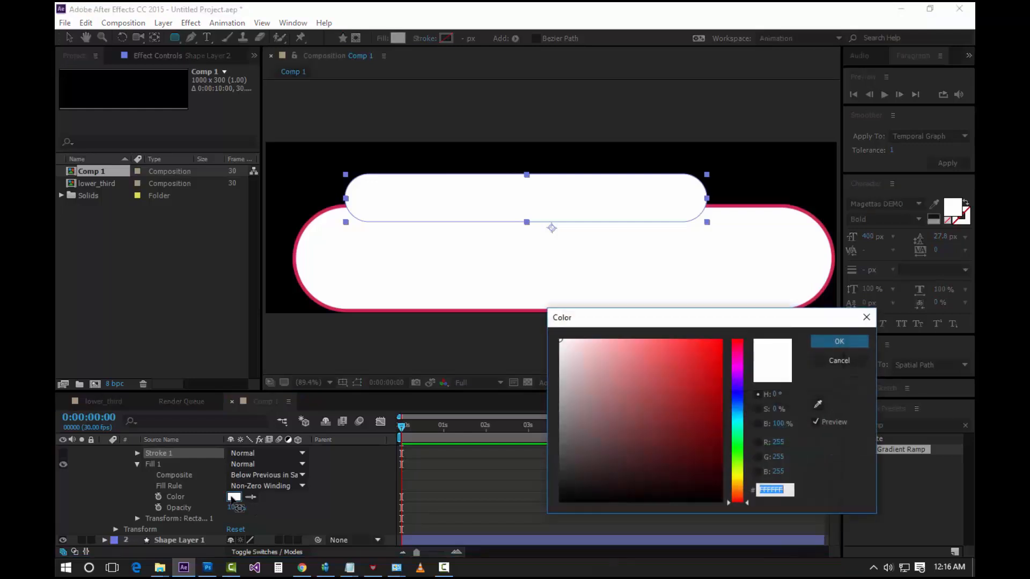
key("Escape")
left_click(251, 497)
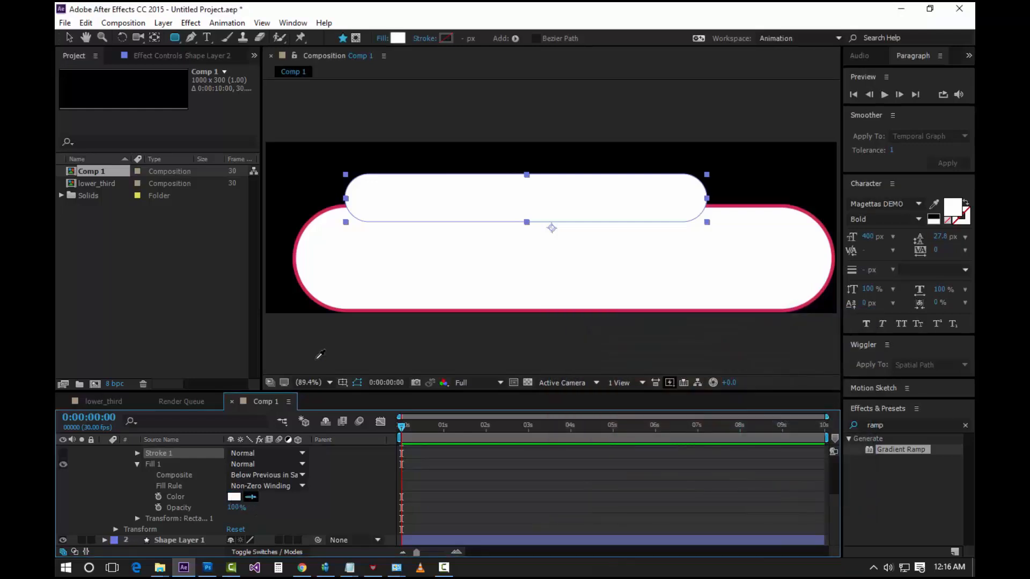
left_click(344, 307)
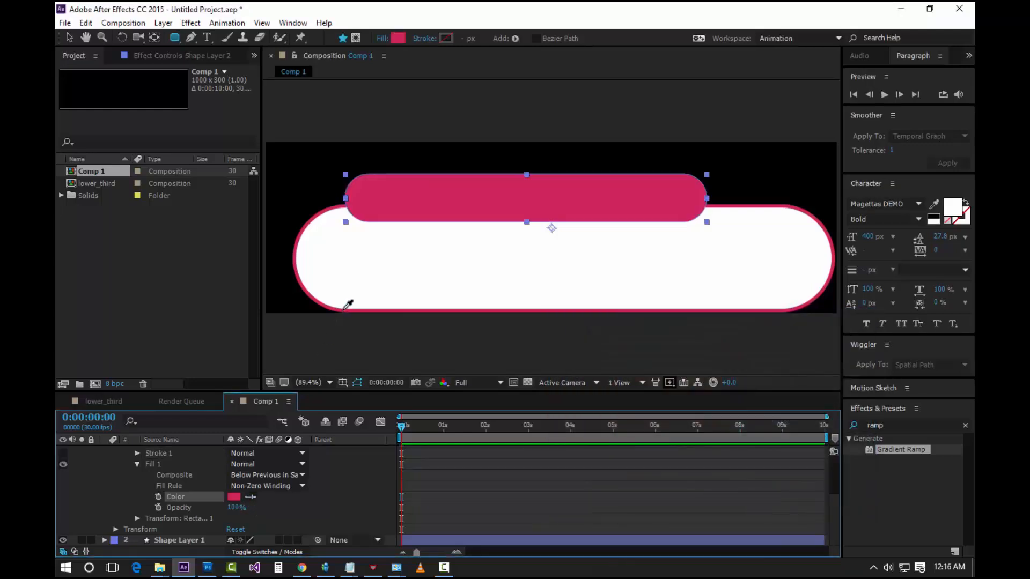
left_click(267, 498)
scroll(236, 493, "up", 3)
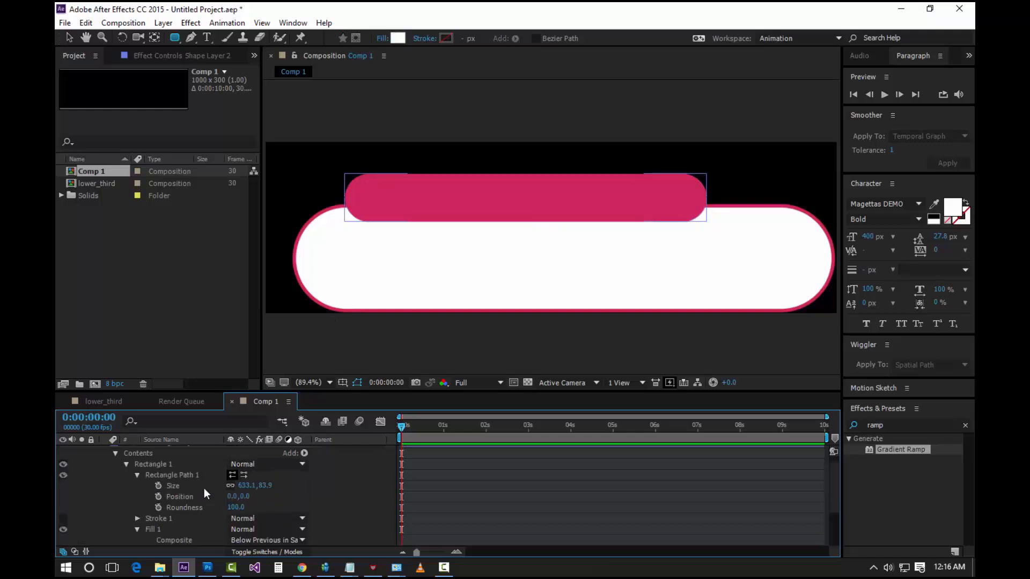
left_click(137, 475)
left_click(127, 465)
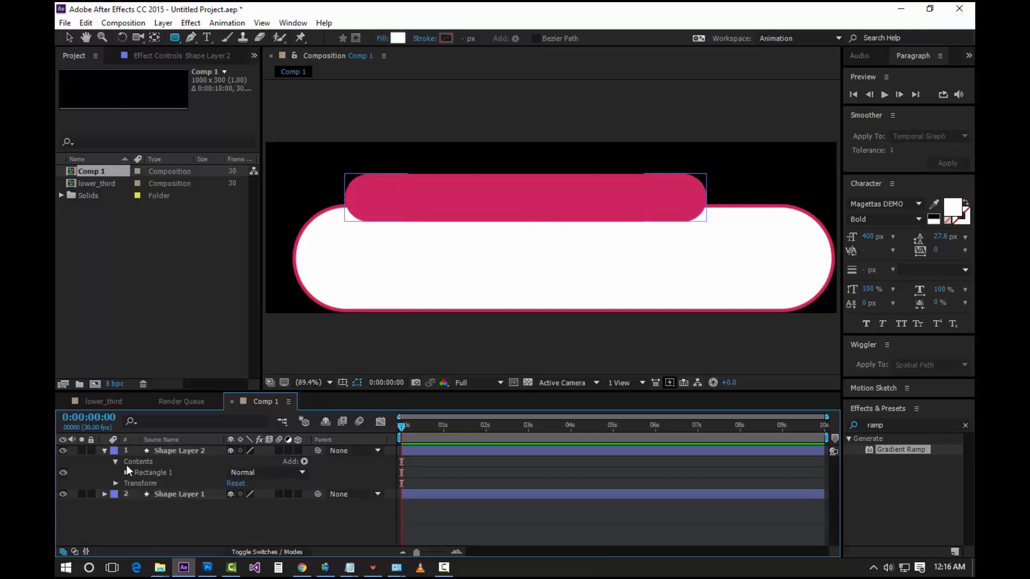
left_click(115, 462)
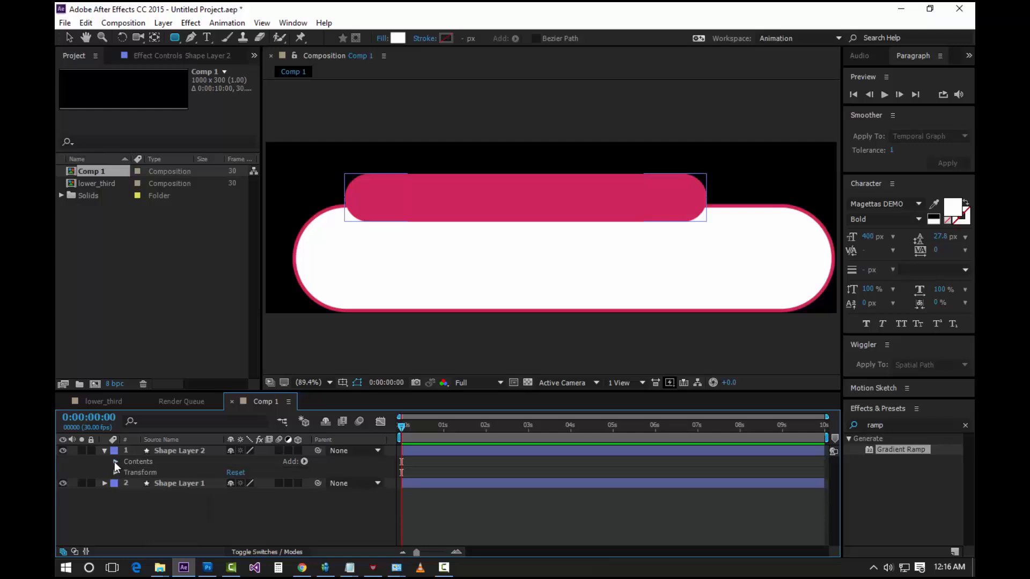
left_click(175, 510)
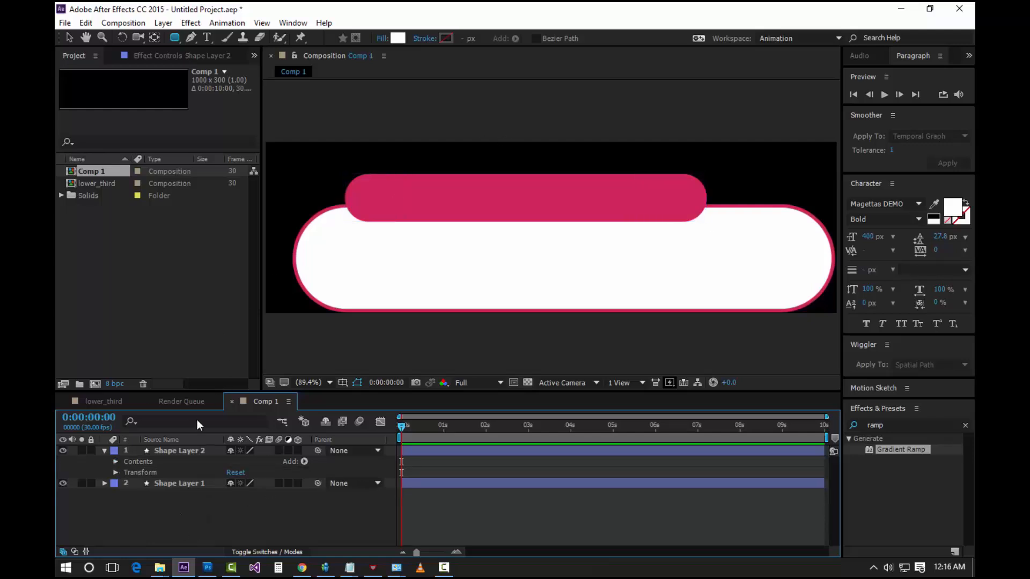
Nudge the pink pill sideways until it sits slightly right of where it was drawn, closer to the large pill's centre.
left_click(173, 453)
key("Left")
key("Left")
key("Left")
key("Left")
key("Left")
key("Left")
key("Left")
key("Left")
key("Left")
key("Left")
key("Left")
key("Left")
key("Left")
key("Left")
key("Left")
key("Left")
key("Left")
key("Left")
key("Left")
key("Left")
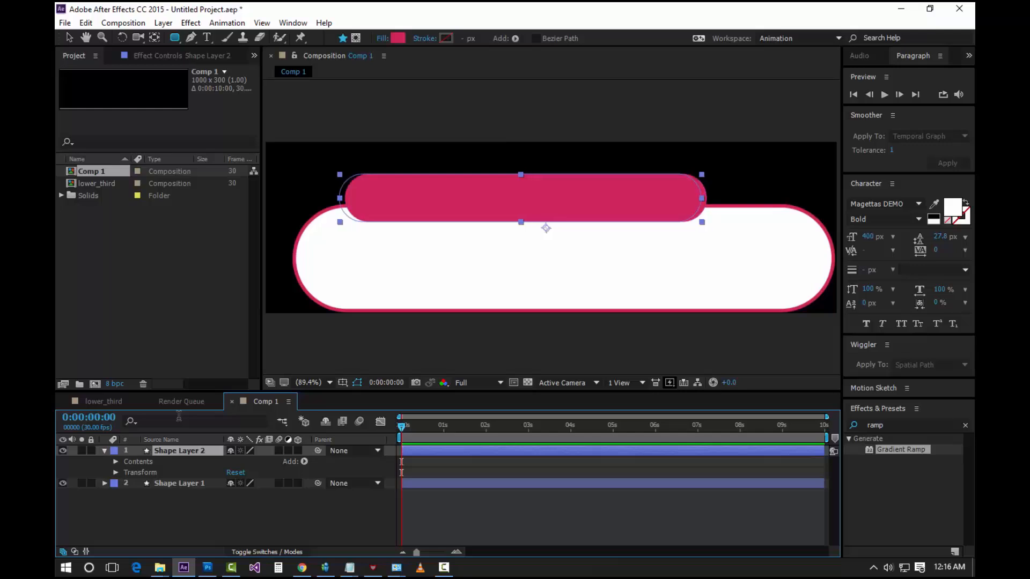
key("Left")
key("Left")
key("Left")
key("Left")
key("Left")
key("Left")
key("Left")
key("Left")
key("Left")
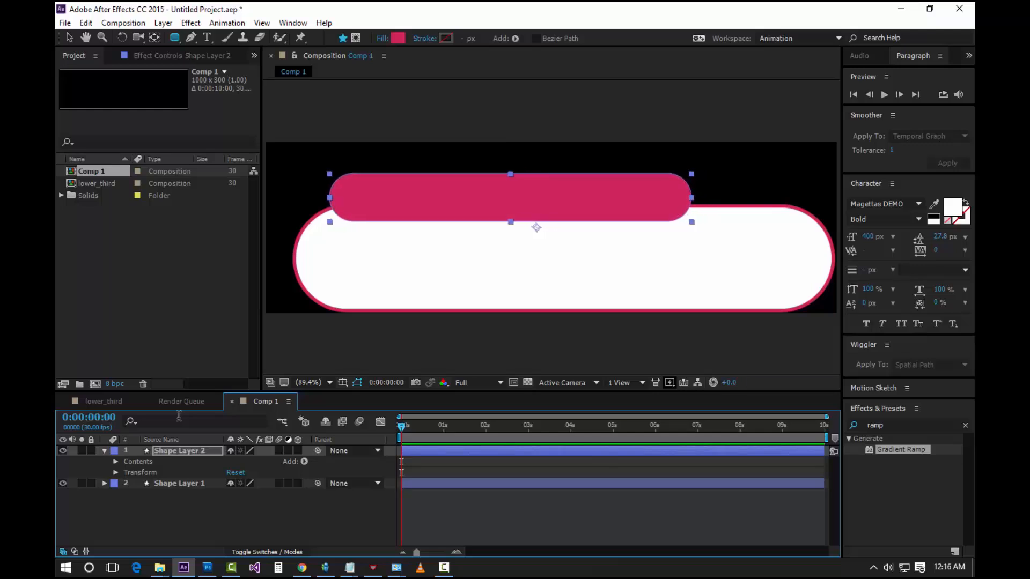
key("Right")
key("Right")
key("Right")
key("Right")
key("Right")
key("Right")
key("Right")
key("Right")
key("Right")
key("Right")
key("Right")
key("Right")
key("Right")
key("Right")
key("Right")
key("Right")
key("Right")
key("Right")
key("Right")
key("Right")
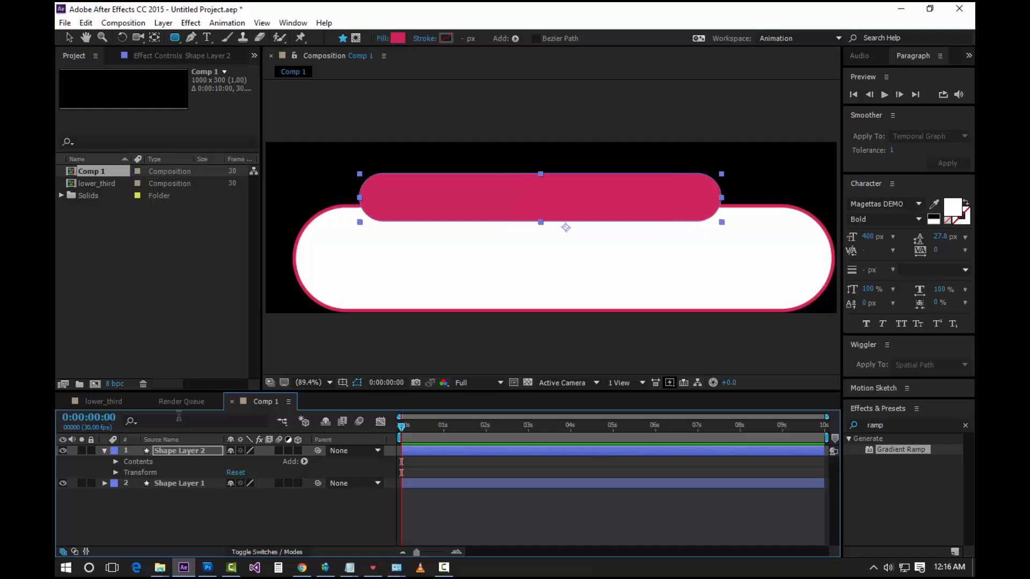
Adjust the pink pill's height with small down and up nudges so it overlaps the large pill's upper edge, and deselect it.
key("Down")
key("Down")
key("Down")
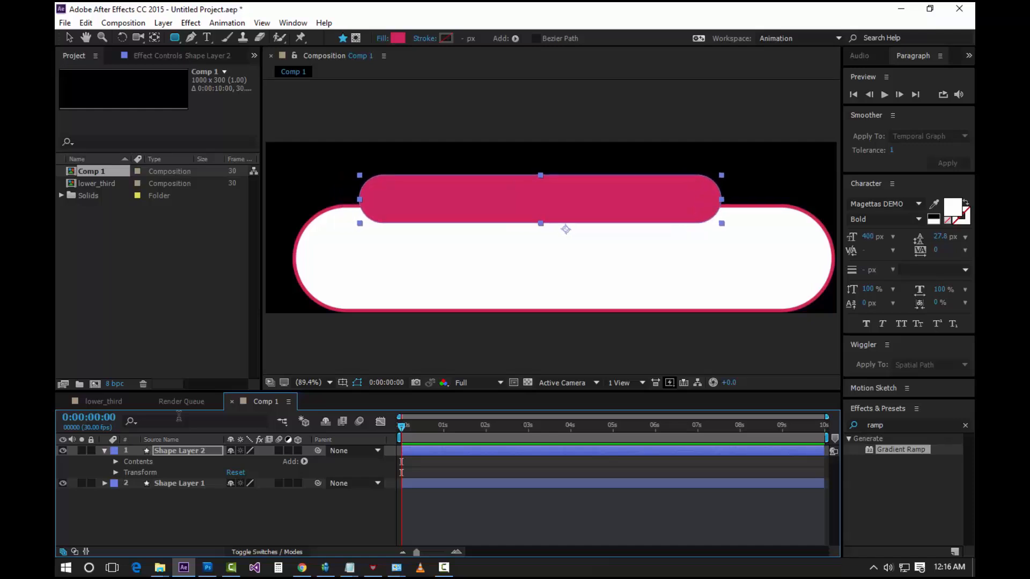
key("Down")
key("Down")
key("Down")
key("Down")
key("Down")
key("Down")
key("Down")
key("Down")
key("Down")
key("Down")
key("Down")
key("Down")
key("Down")
key("Down")
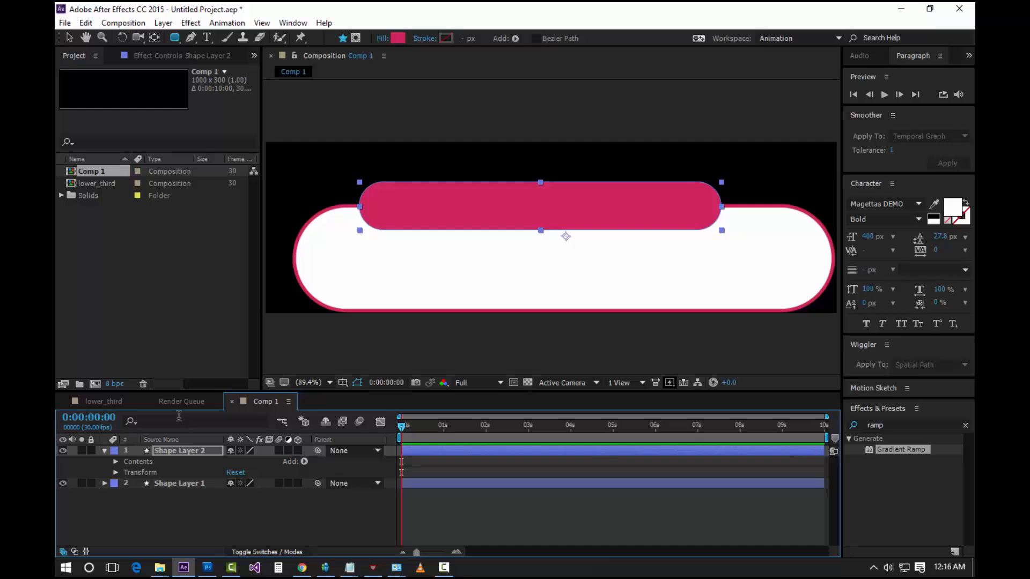
key("Up")
key("Up")
key("Up")
key("Up")
key("Up")
key("Up")
key("Up")
key("Up")
key("Up")
key("Up")
key("Up")
key("Up")
key("Up")
key("Up")
key("Up")
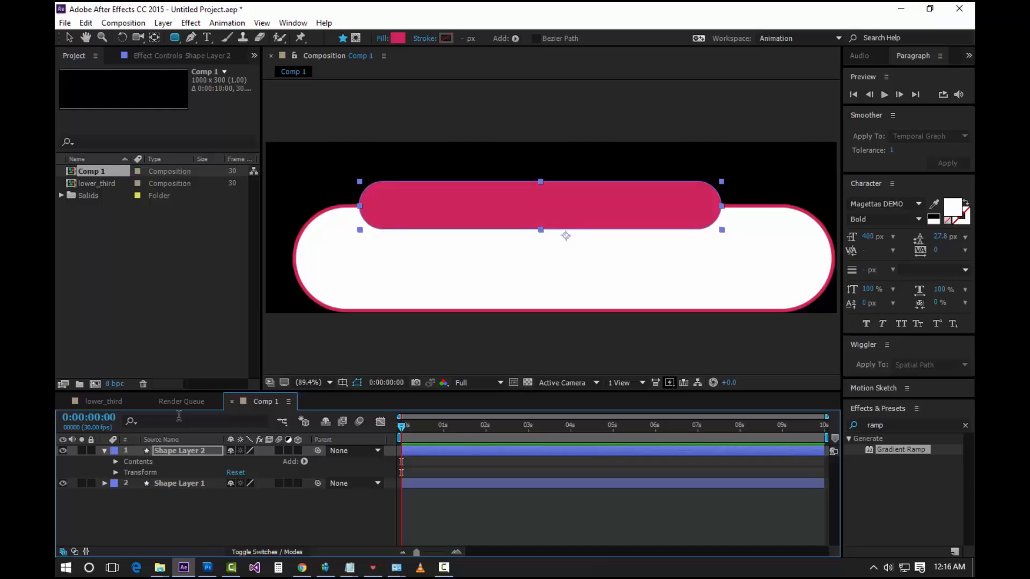
left_click(188, 516)
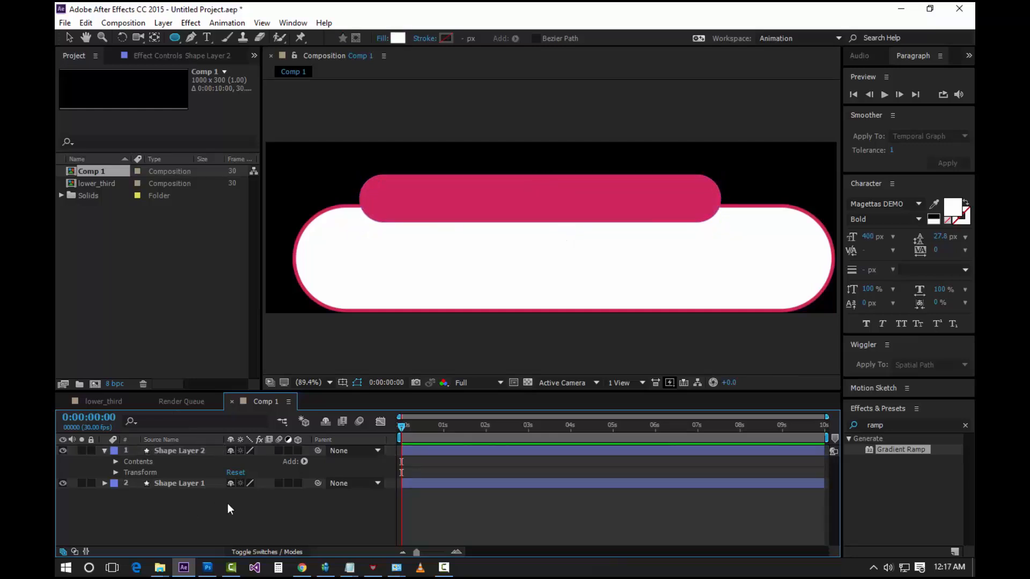
Add the text "Follow Us on" in white over the pink pill.
left_click(204, 39)
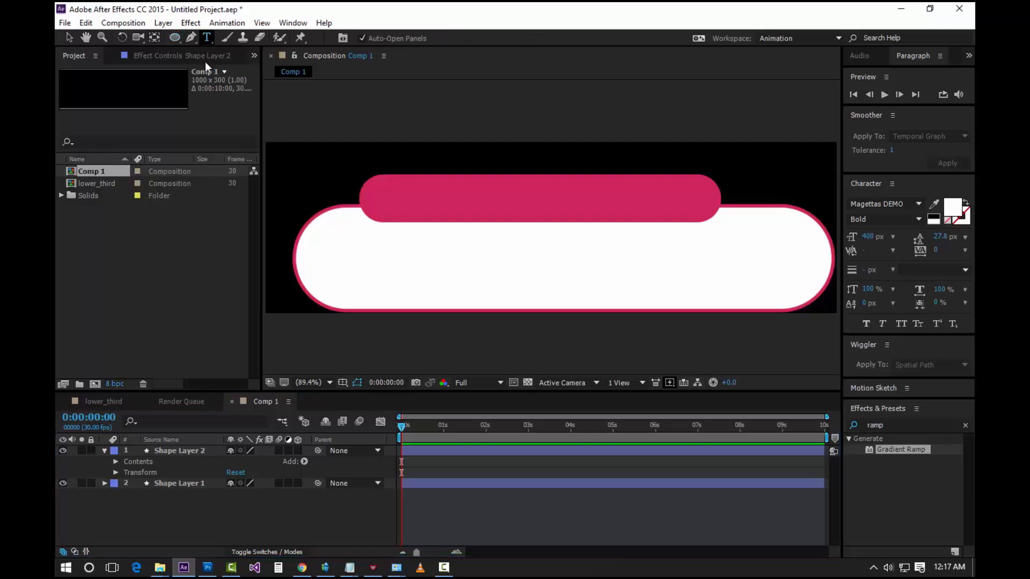
left_click(395, 194)
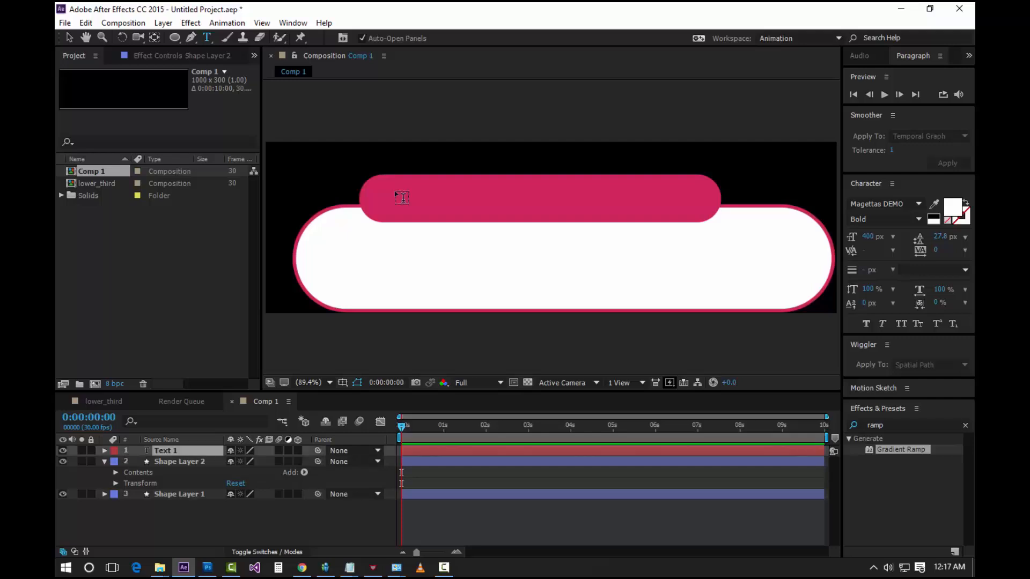
type("Follow Us on")
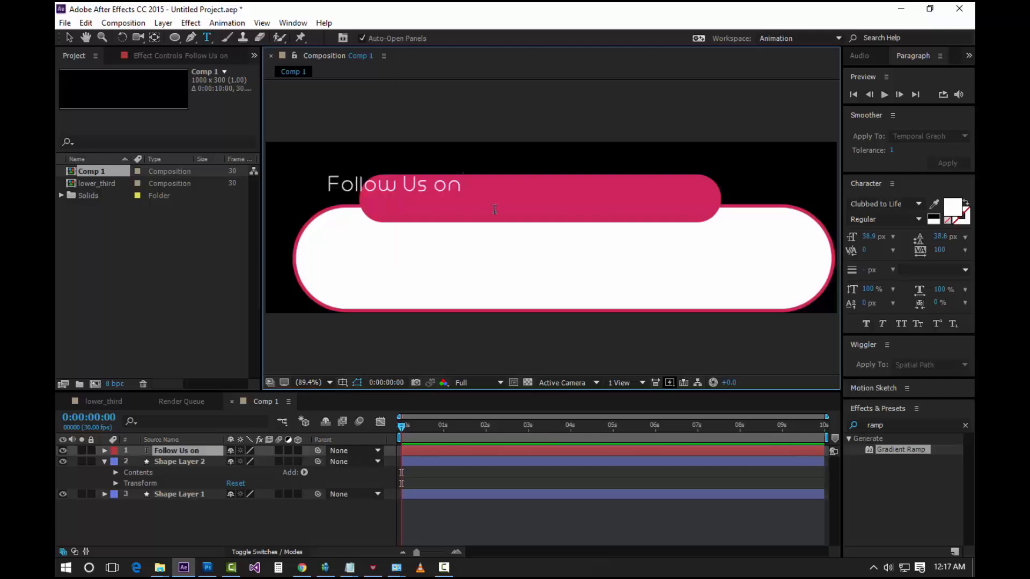
key("ctrl+Return")
key("v")
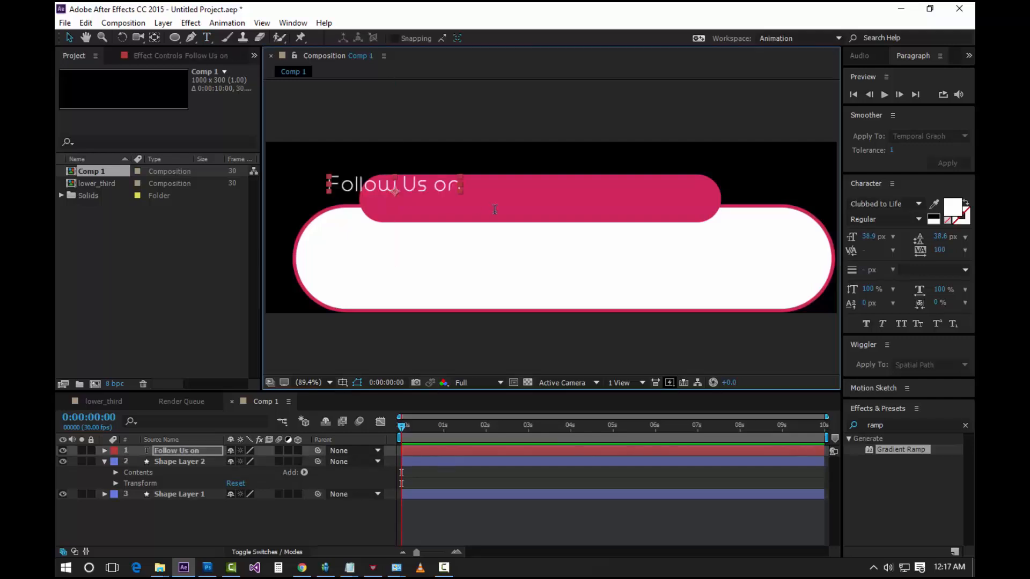
Move the "Follow Us on" text right and down until it sits around the middle of the pink pill.
key("shift+Right")
key("shift+Right")
key("shift+Right")
key("shift+Right")
key("shift+Right")
key("shift+Right")
key("shift+Right")
key("shift+Right")
key("shift+Right")
key("shift+Right")
key("shift+Right")
key("shift+Right")
key("shift+Right")
key("shift+Right")
key("shift+Down")
key("shift+Down")
key("shift+Down")
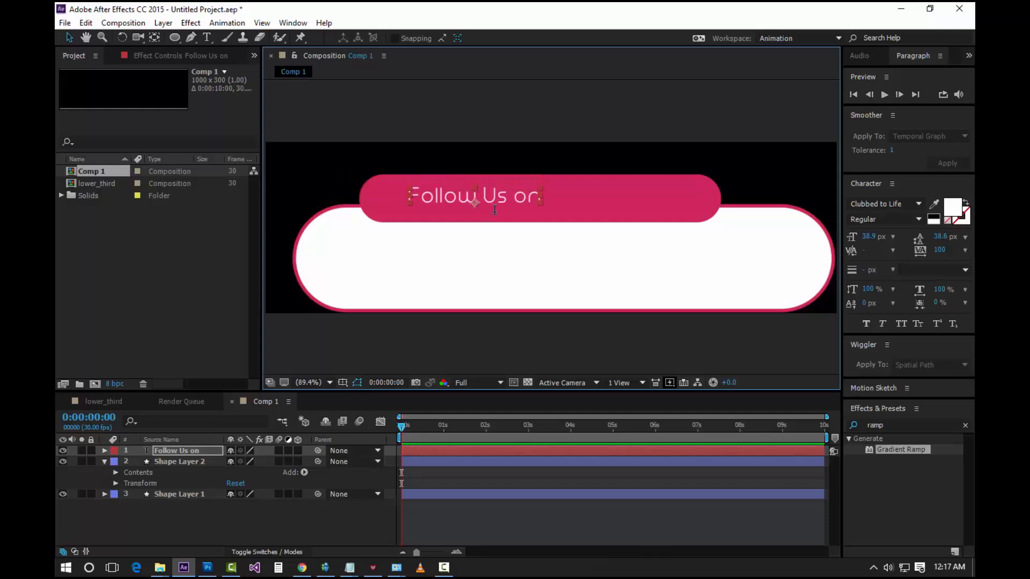
key("shift+Right")
key("shift+Right")
key("shift+Right")
key("shift+Right")
key("shift+Right")
key("shift+Right")
key("shift+Right")
key("shift+Right")
key("shift+Right")
key("shift+Right")
key("shift+Right")
key("shift+Right")
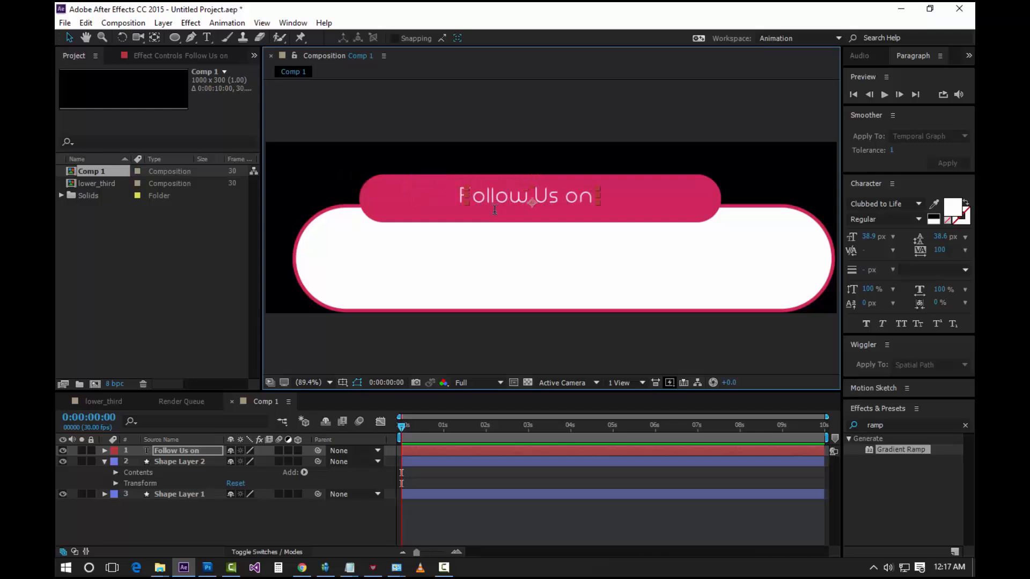
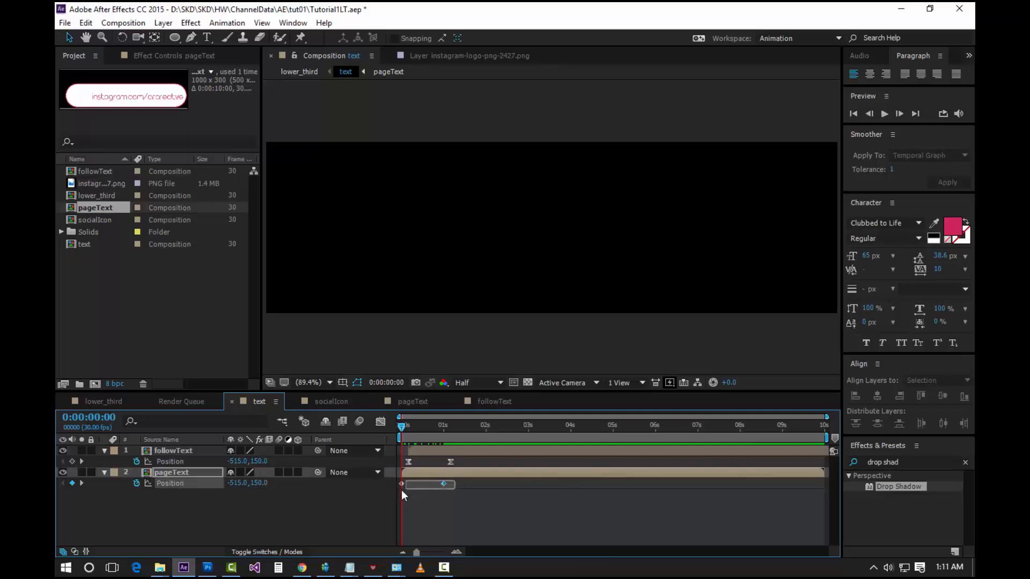
Apply Easy Ease to both Position keyframes of the pageText layer.
right_click(443, 482)
mouse_move(453, 479)
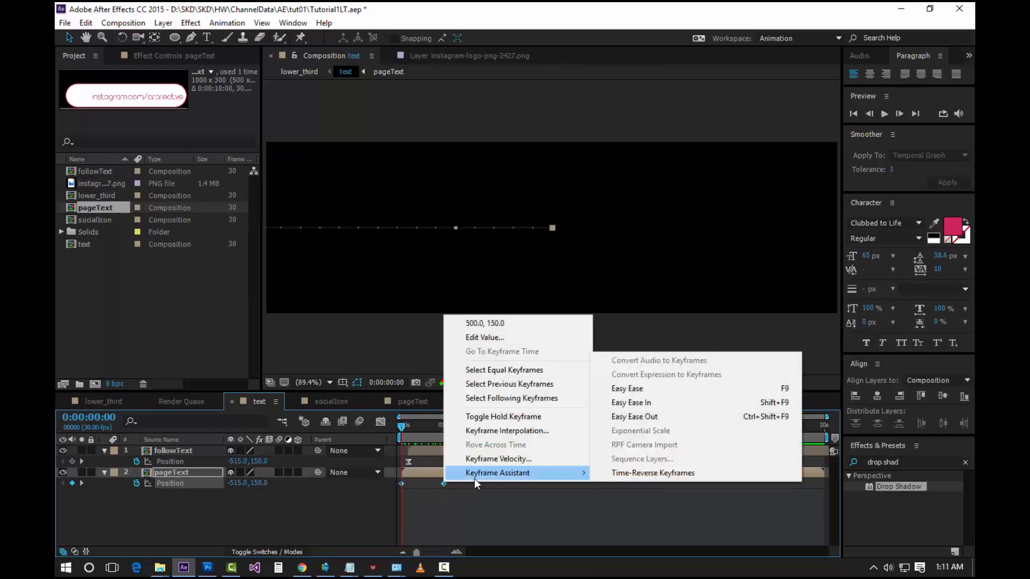
left_click(646, 388)
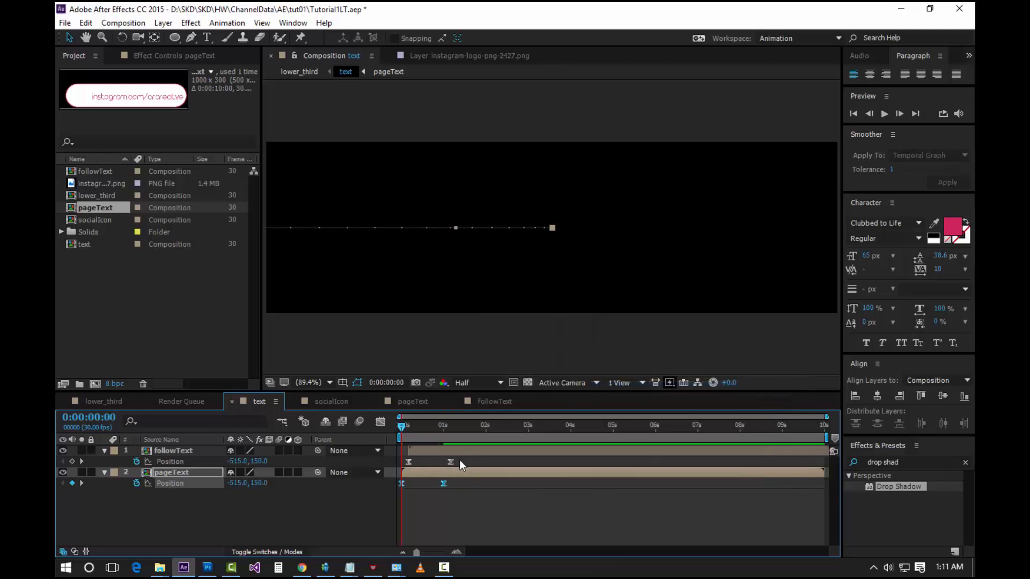
Reshape the pageText layer's Position speed curve into a narrow, sharp peak around the middle of the move using the Graph Editor.
left_click_drag(452, 482, 392, 489)
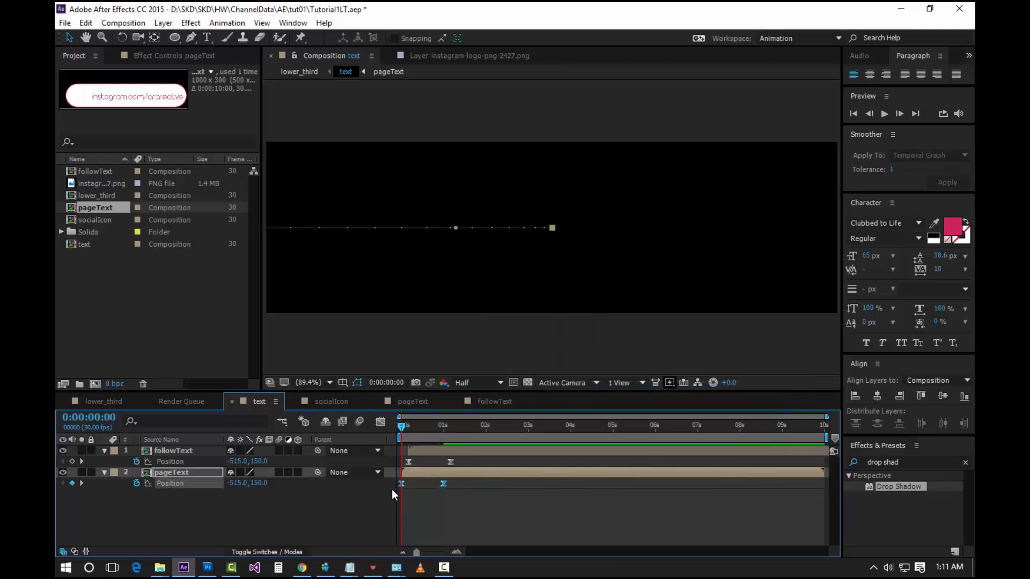
left_click(380, 422)
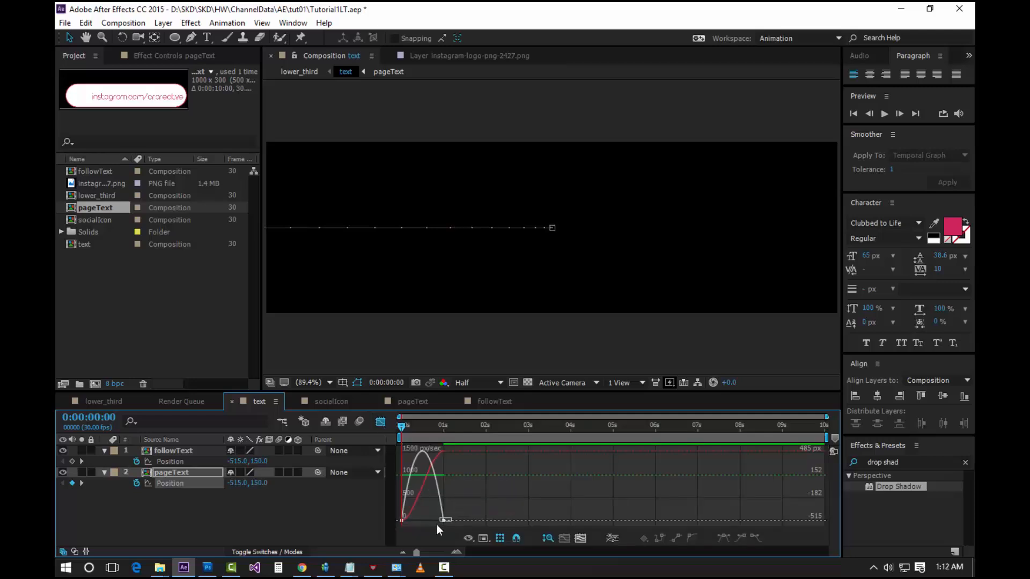
left_click_drag(434, 527, 422, 521)
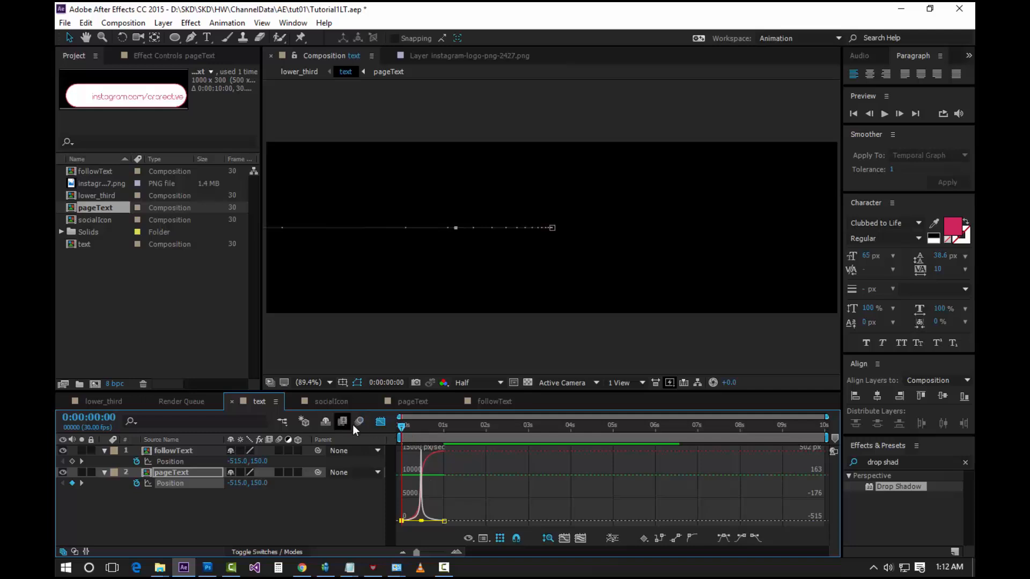
left_click(381, 426)
Apply Easy Ease to both Position keyframes of the followText layer.
left_click(460, 462)
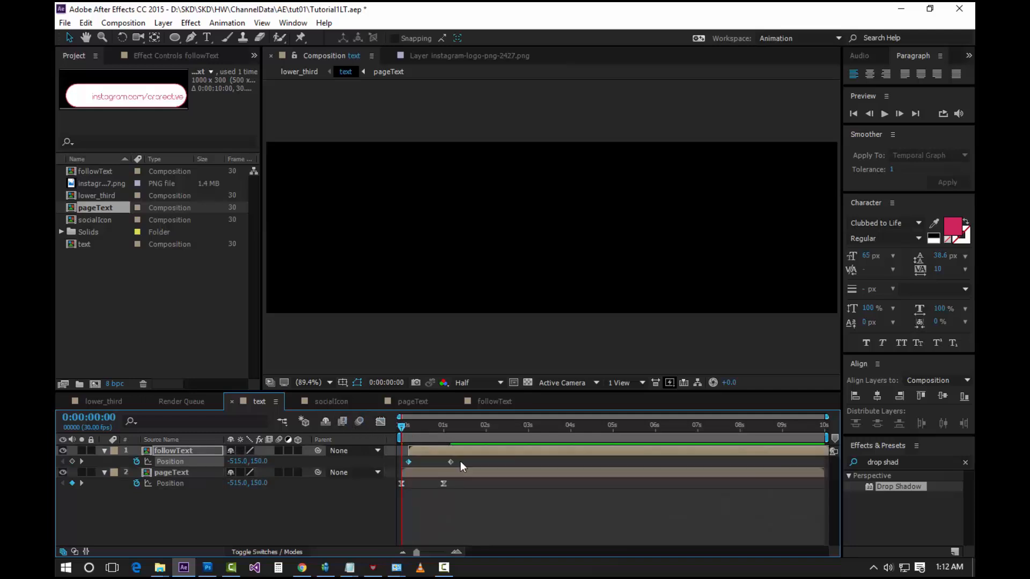
left_click_drag(455, 460, 404, 466)
right_click(409, 463)
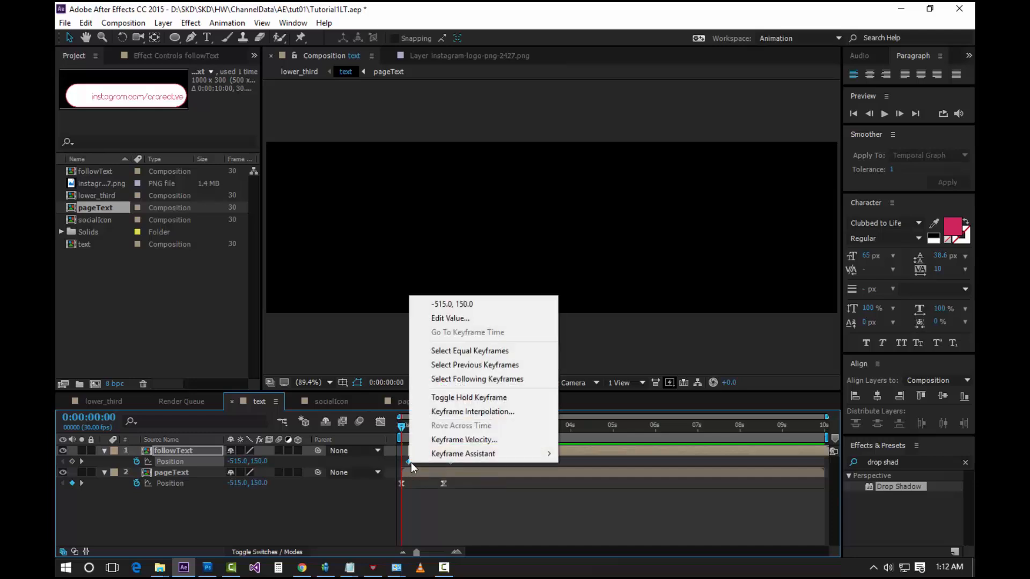
mouse_move(466, 454)
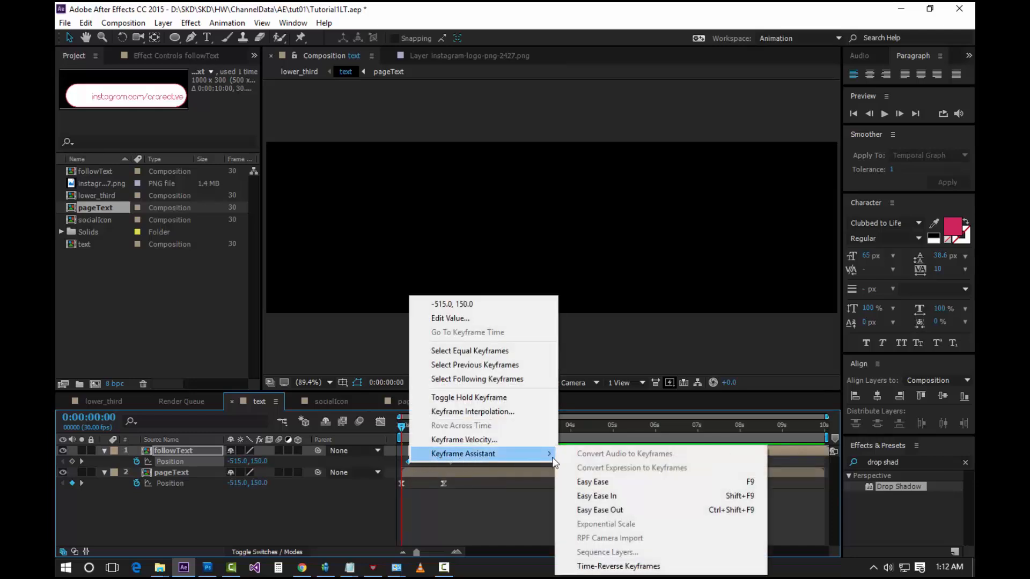
left_click(616, 485)
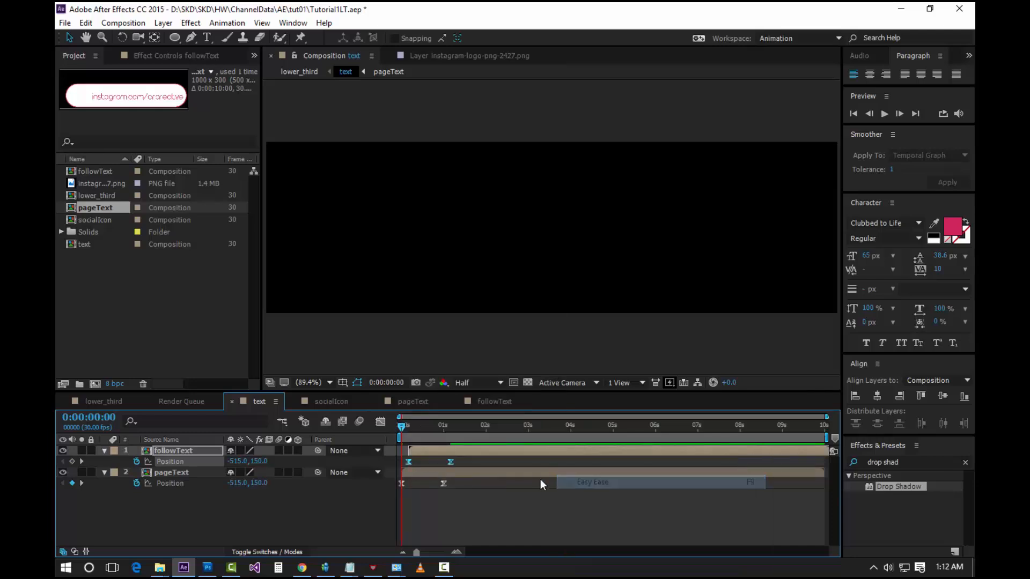
Reshape the followText layer's Position speed curve into a narrow, sharp peak in the Graph Editor and scrub through the slide-in to 0:00:01:08.
left_click(381, 423)
mouse_move(442, 520)
left_mouse_down()
mouse_move(438, 529)
mouse_move(413, 523)
mouse_move(429, 523)
left_mouse_up()
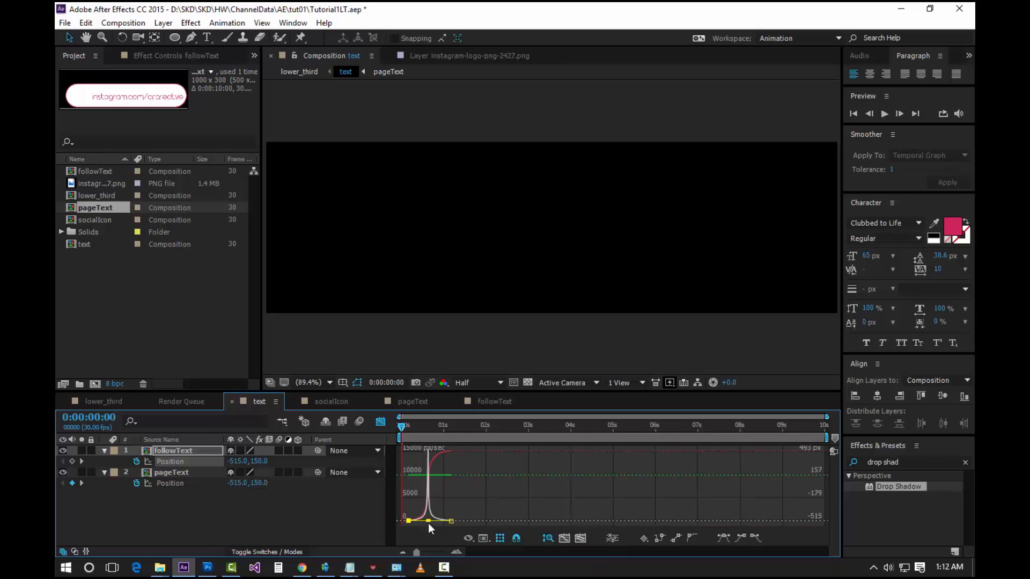
left_click(380, 423)
left_click(405, 427)
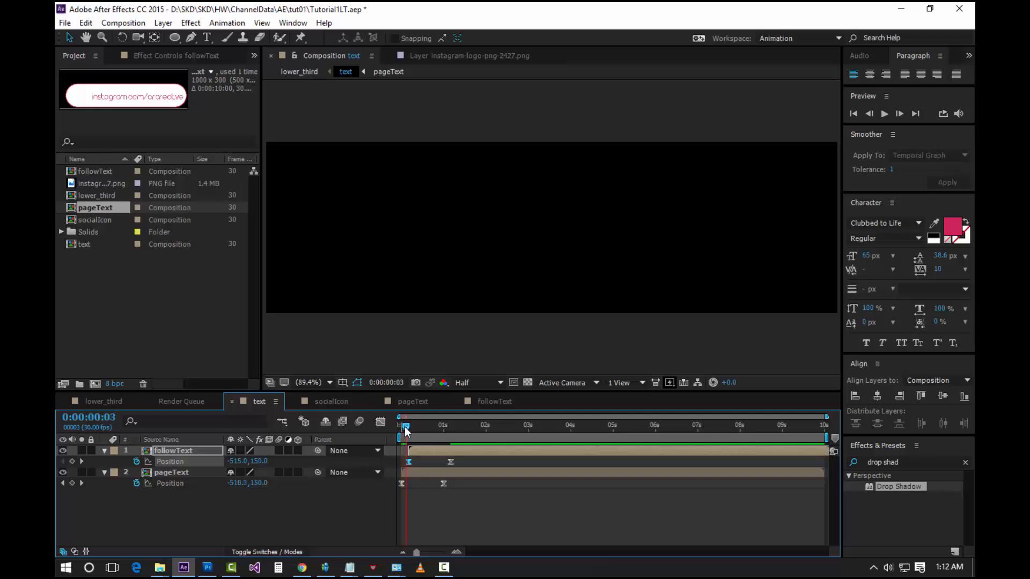
left_click_drag(404, 426, 454, 444)
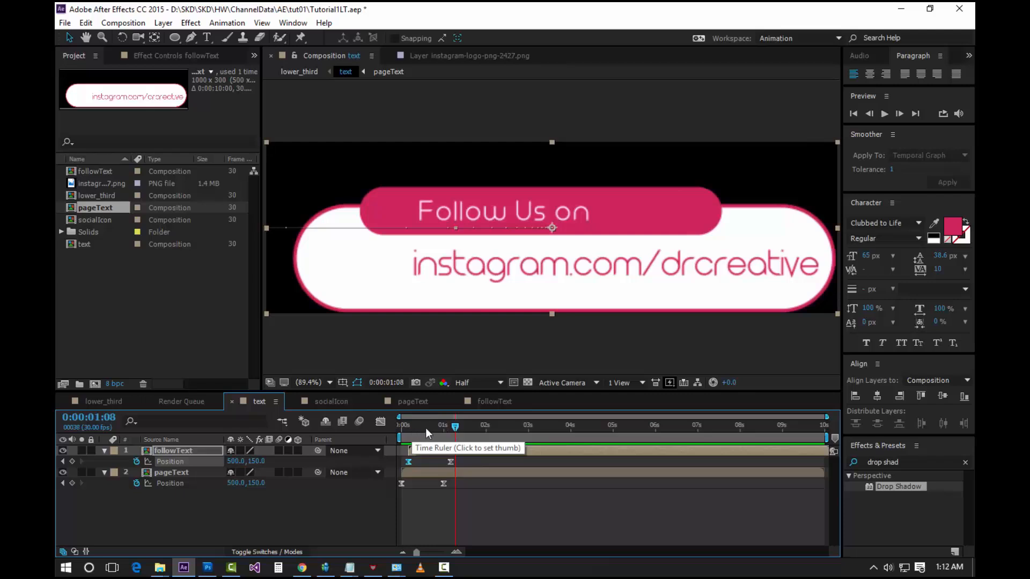
Create a composition named SocialMedia_Icon at 260 x 260 px with Full resolution.
left_click(100, 383)
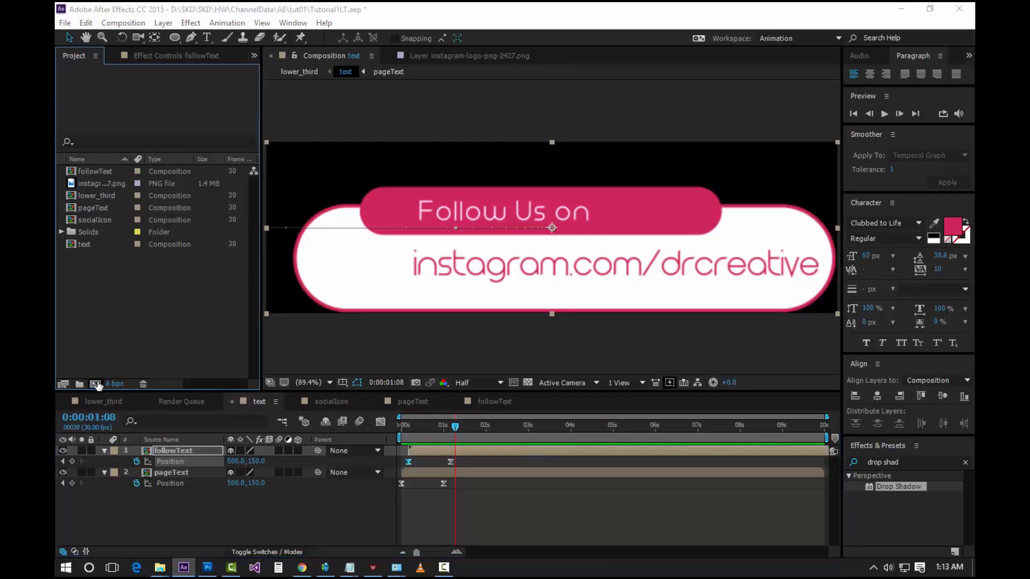
left_click(100, 382)
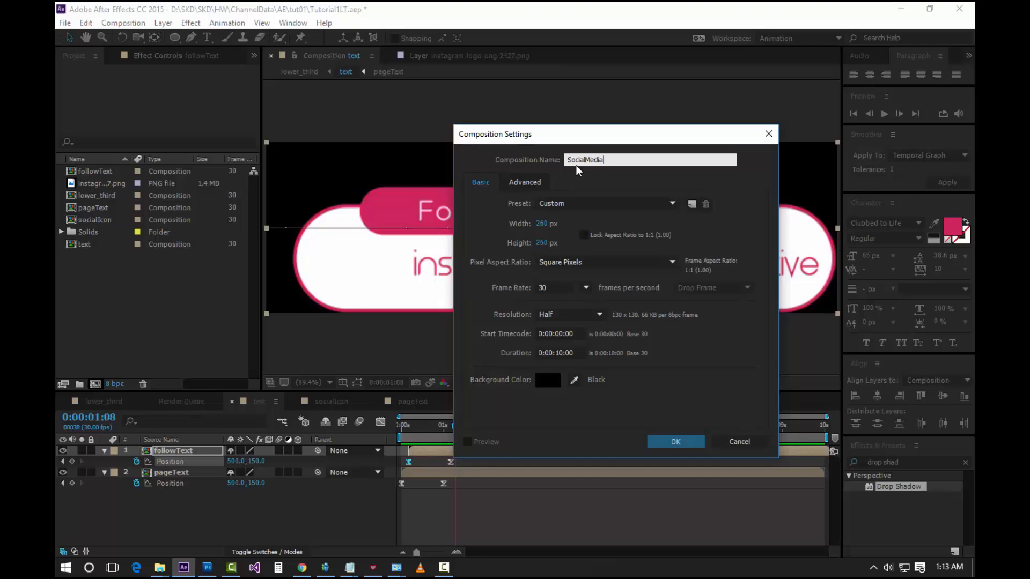
type("SocialMedia_Icon")
left_click(543, 224)
type("260")
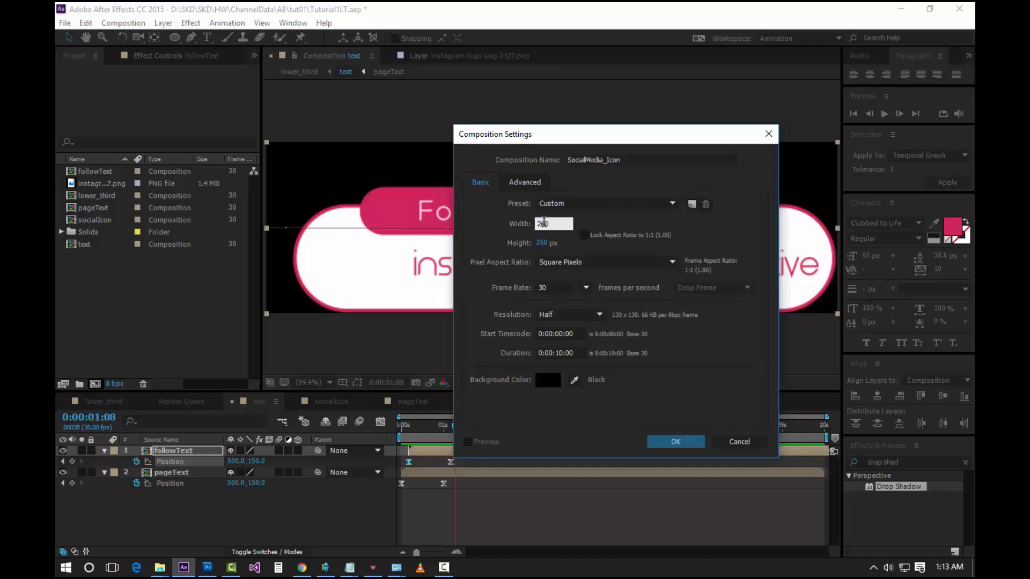
key("Tab")
type("260")
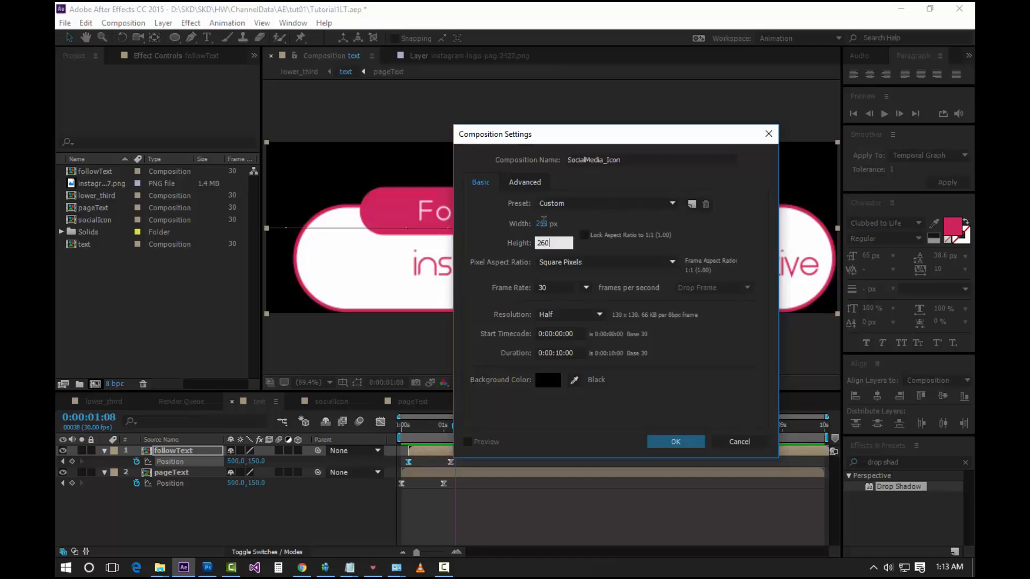
left_click(598, 317)
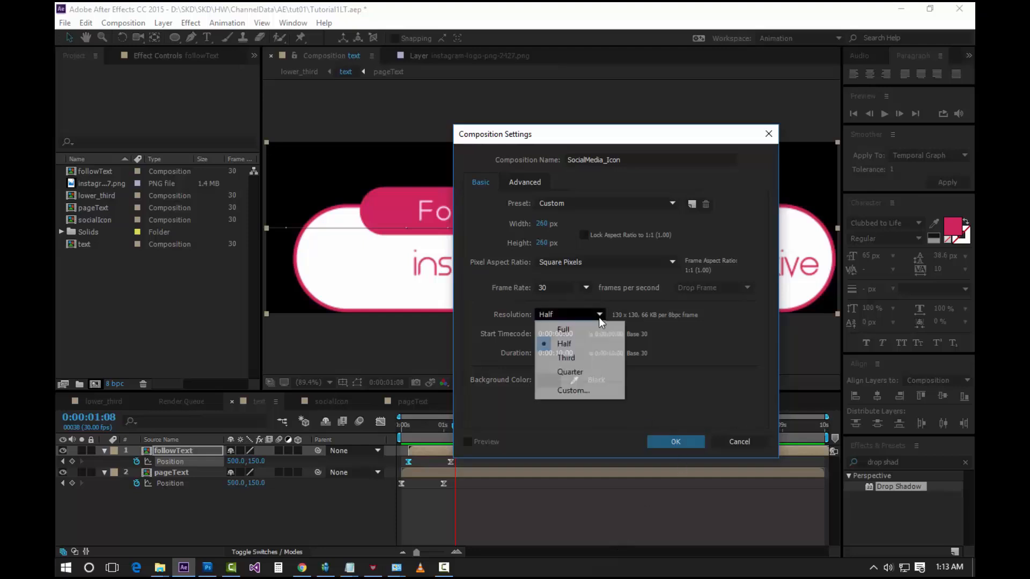
left_click(591, 330)
left_click(691, 443)
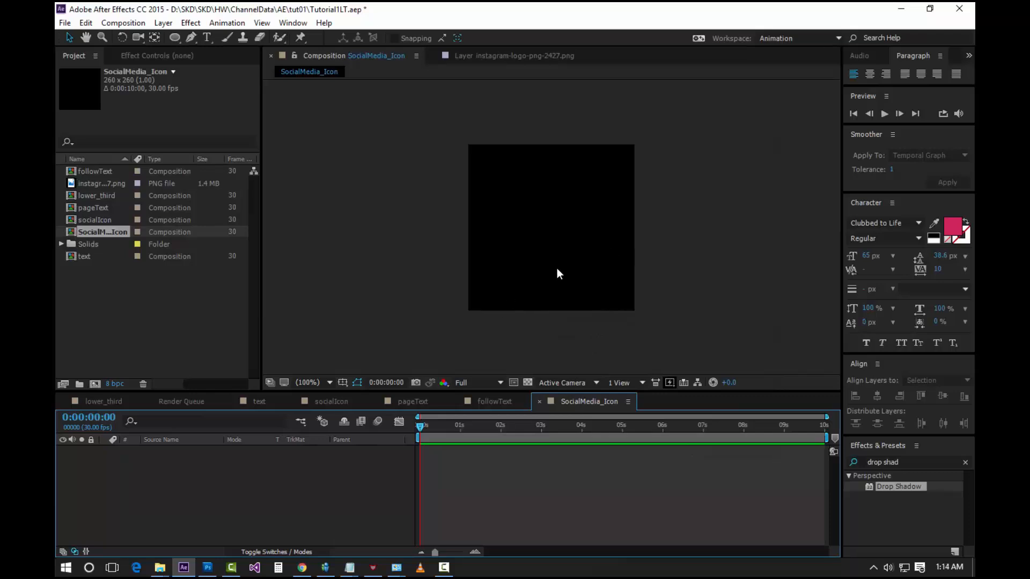
Draw a white circle with the Ellipse tool, filling most of the SocialMedia_Icon composition.
left_click(192, 475)
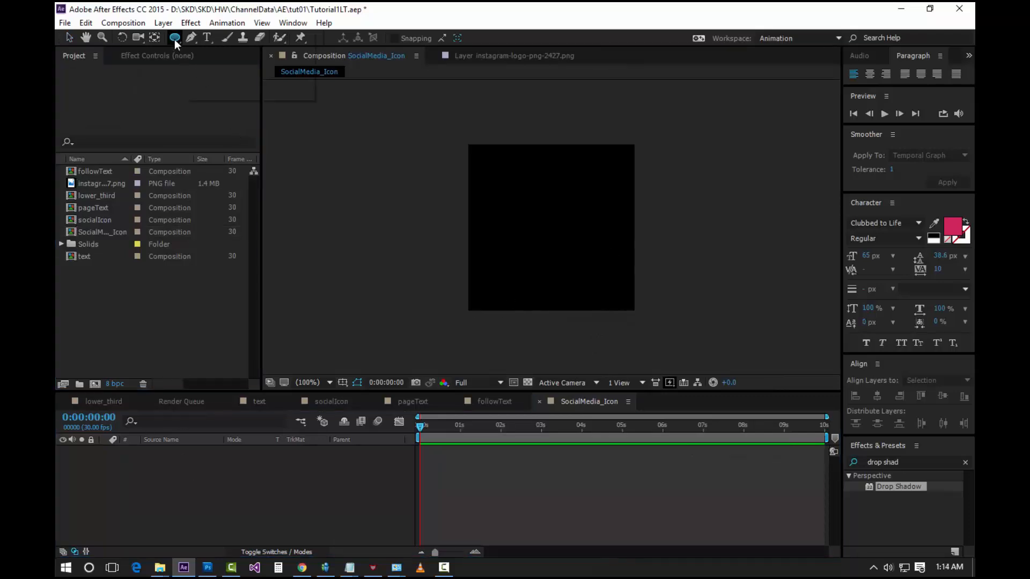
left_click_drag(175, 40, 218, 66)
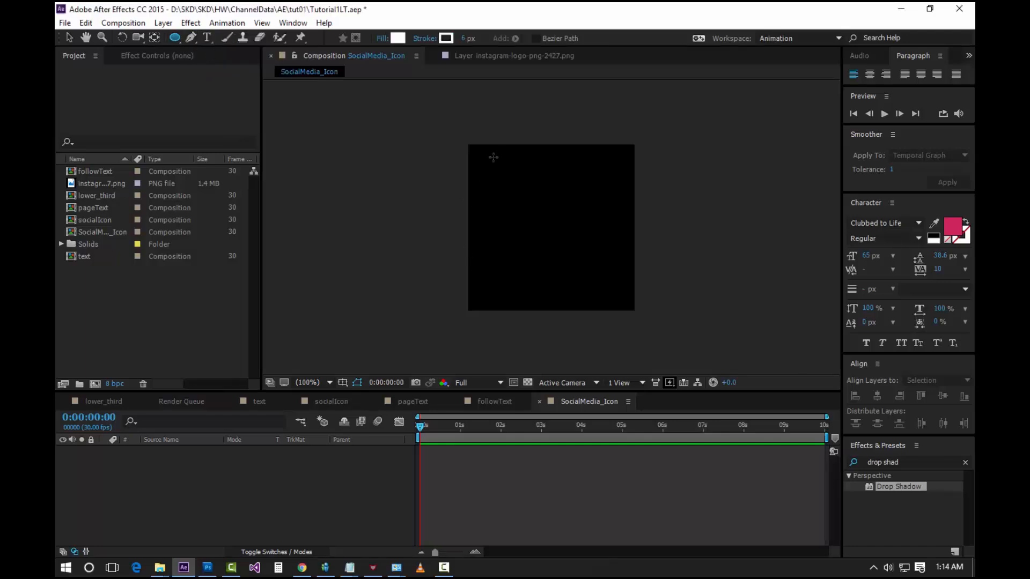
left_click_drag(471, 149, 578, 288)
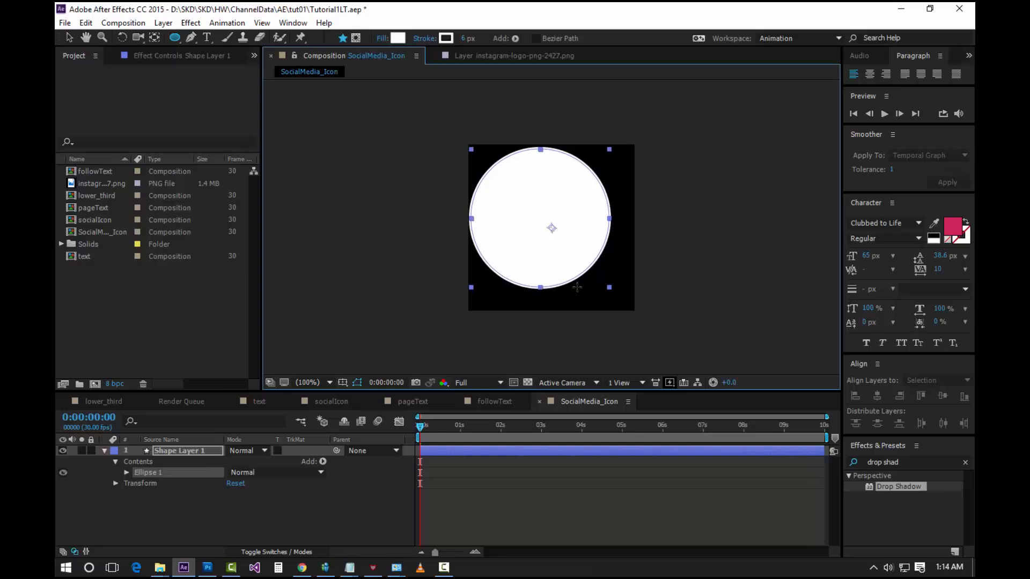
Nudge the circle right and down until it sits around the middle of the composition.
key("shift+Right")
key("shift+Right")
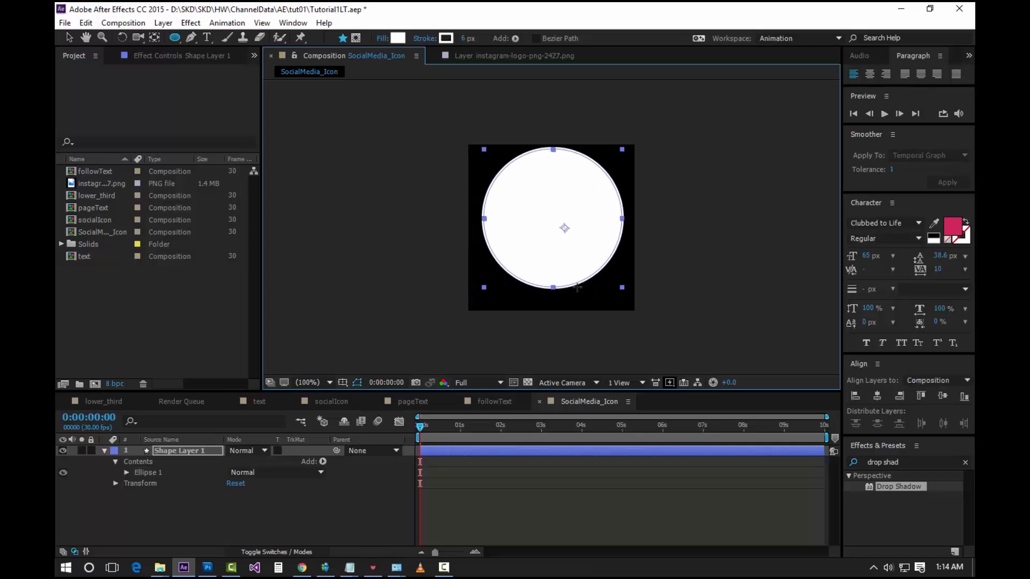
key("shift+Down")
key("Down")
key("Down")
key("Down")
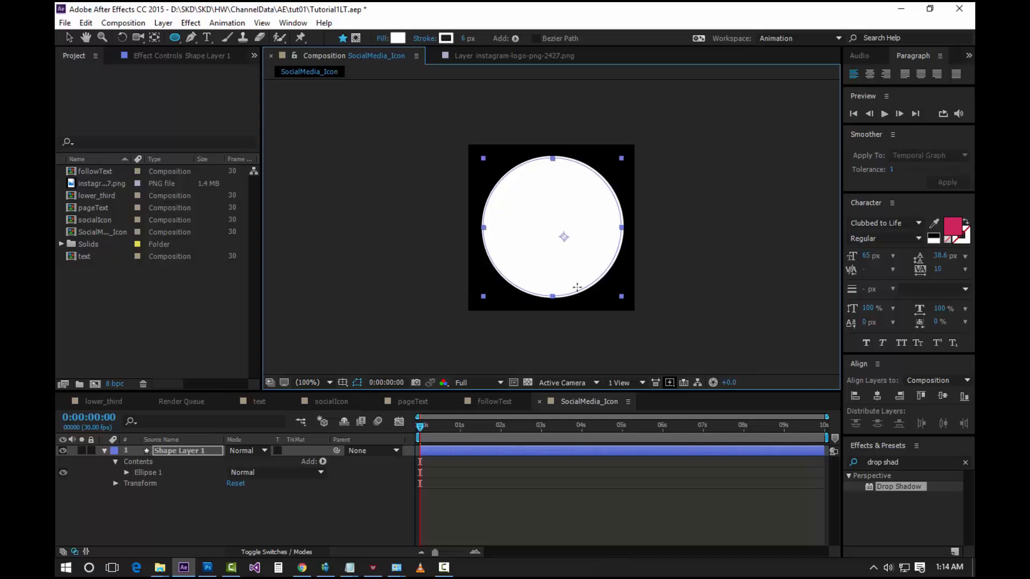
key("Left")
key("Left")
key("Down")
key("Down")
key("Down")
key("Down")
key("Right")
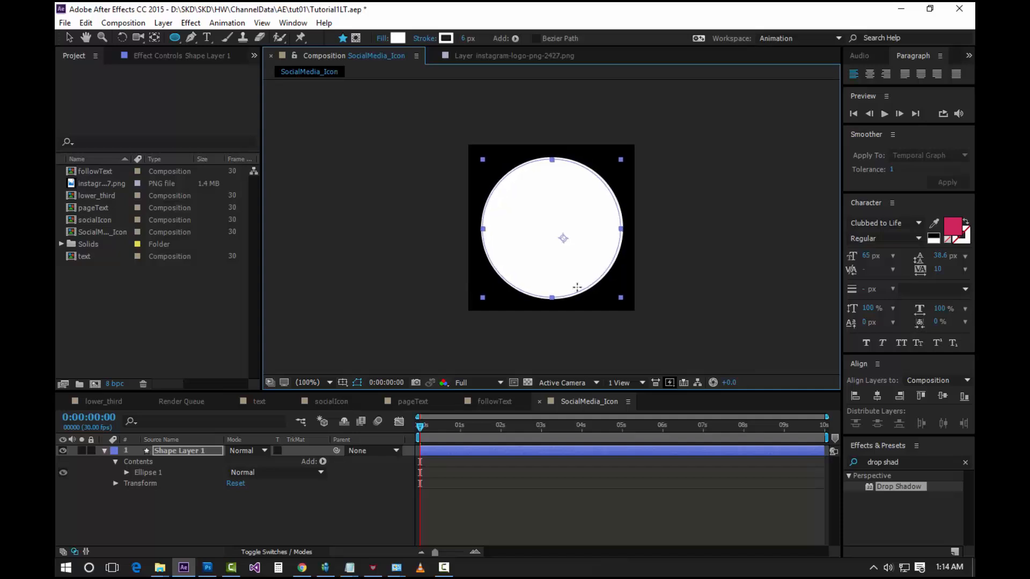
key("Left")
key("Left")
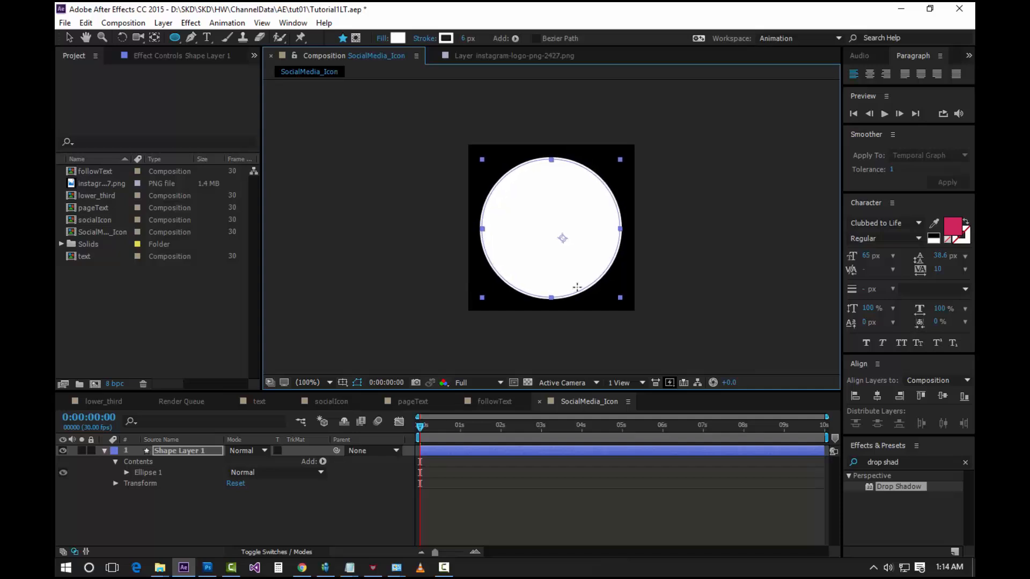
Align the circle layer to the horizontal and vertical center of the composition.
left_click(856, 401)
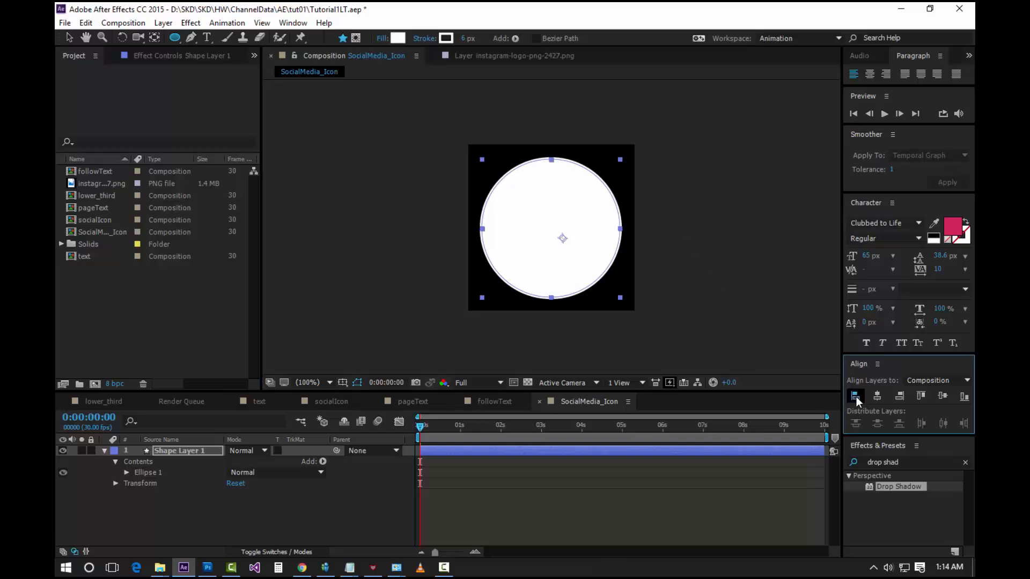
left_click(901, 397)
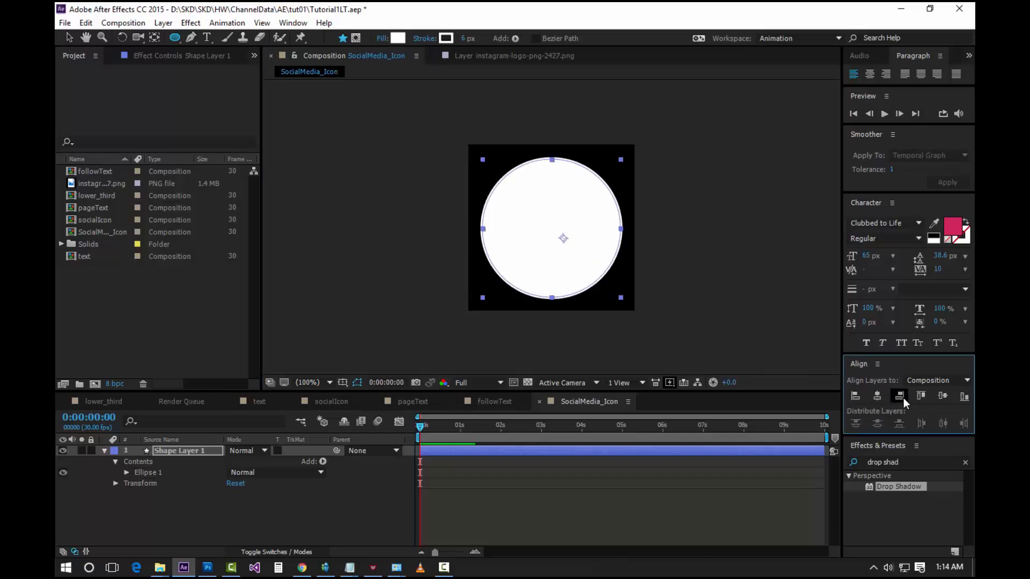
left_click(942, 398)
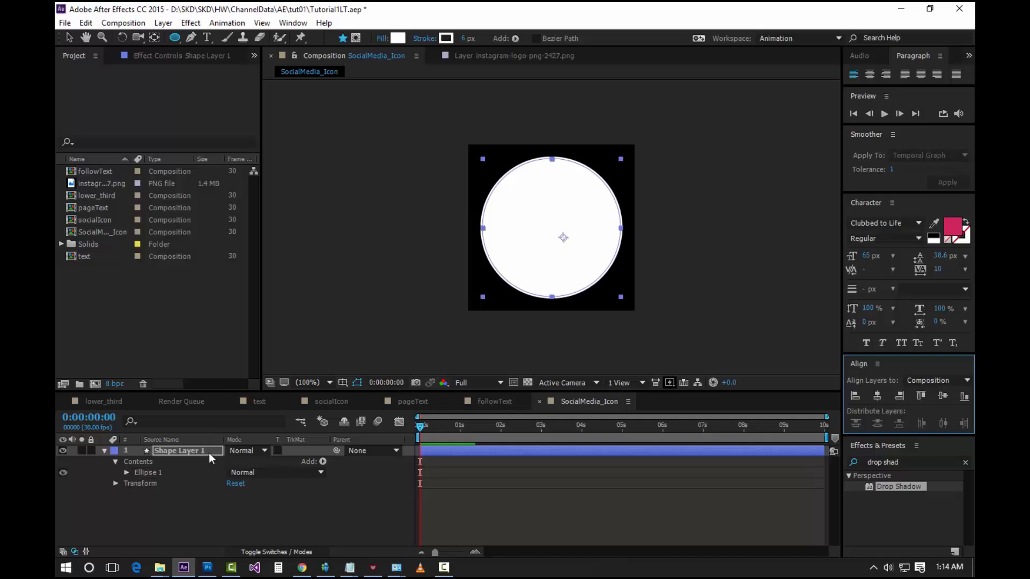
Set the circle's fill color to CE255E and collapse the properties of Shape Layer 1.
left_click(400, 37)
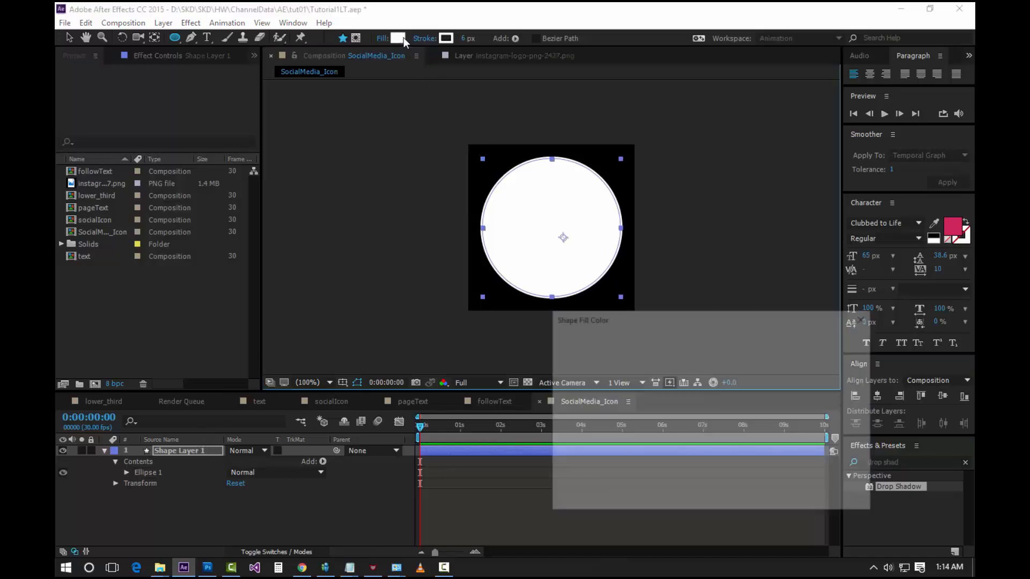
type("CE255E")
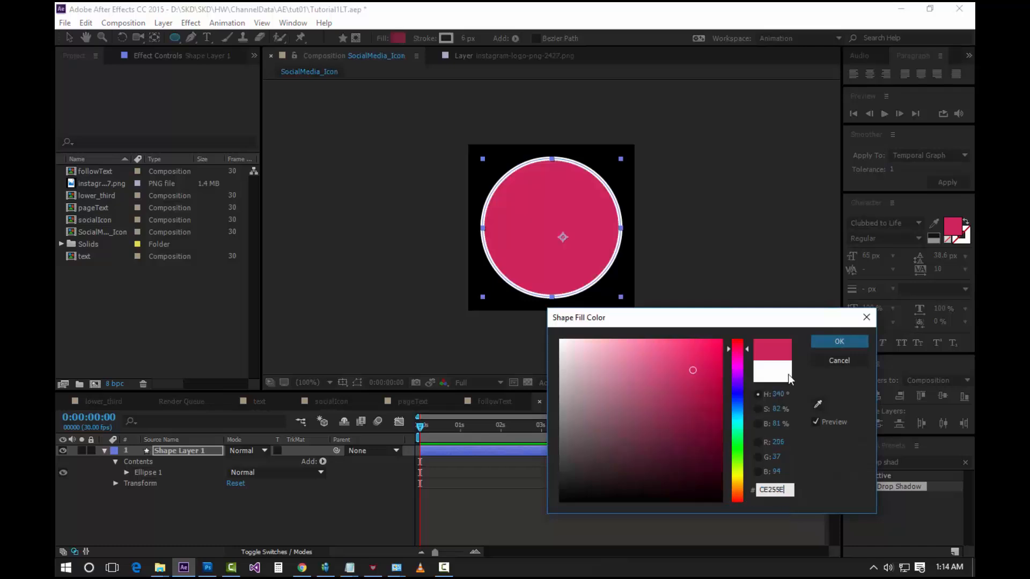
left_click(817, 344)
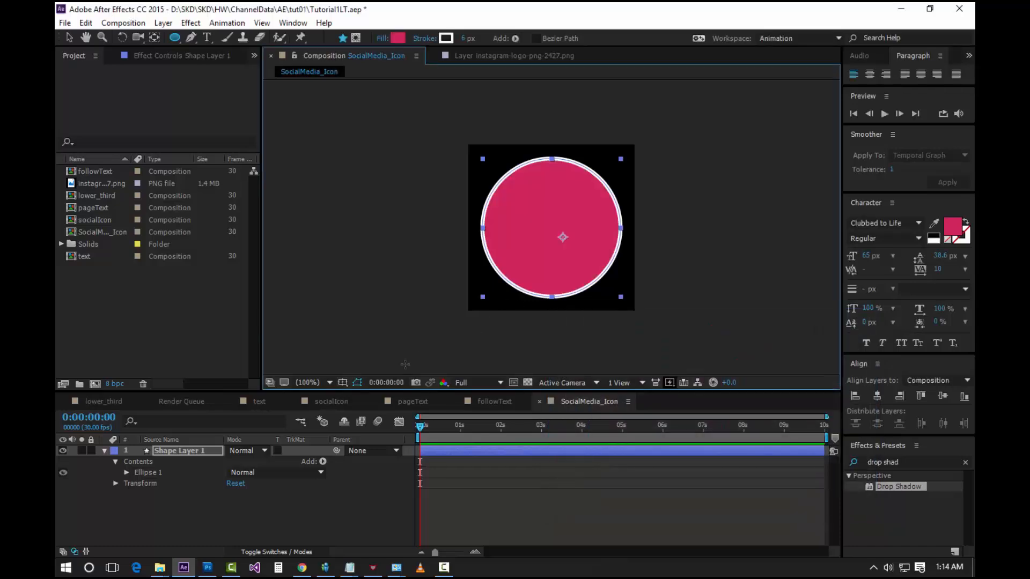
left_click(147, 509)
left_click(170, 452)
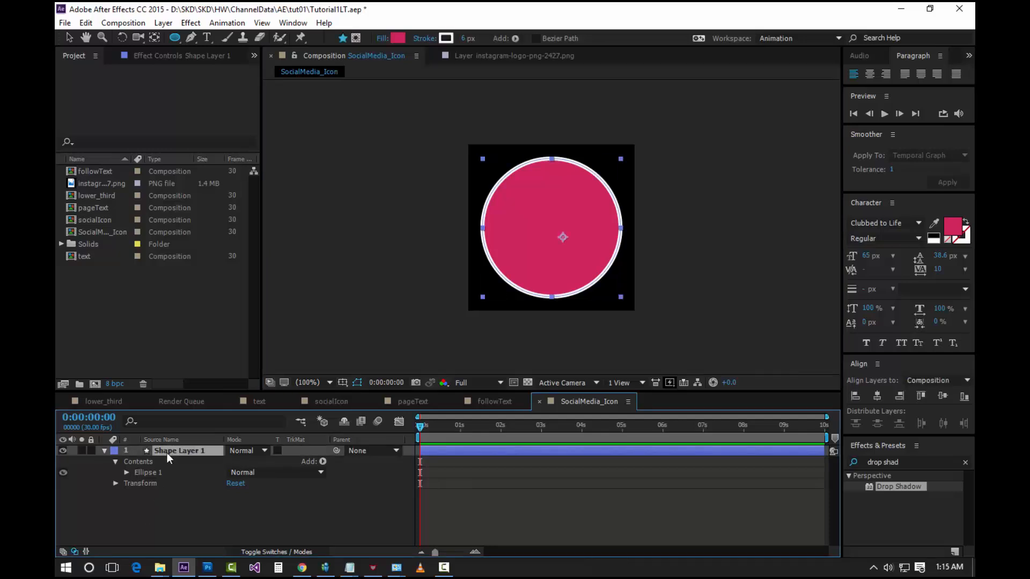
left_click(104, 451)
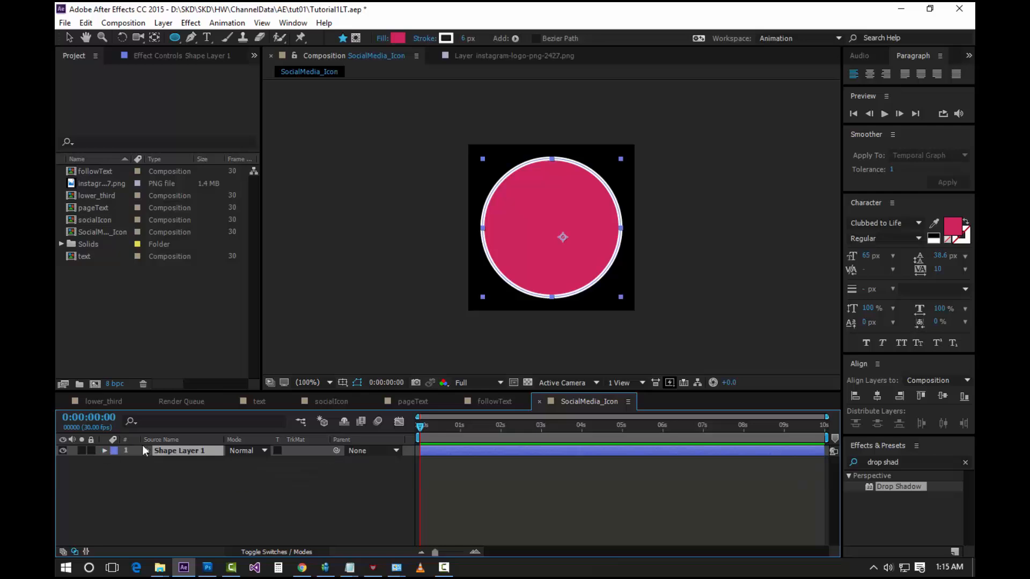
Import the instagram-logo-png-2427 image into the project as footage.
right_click(105, 300)
mouse_move(156, 365)
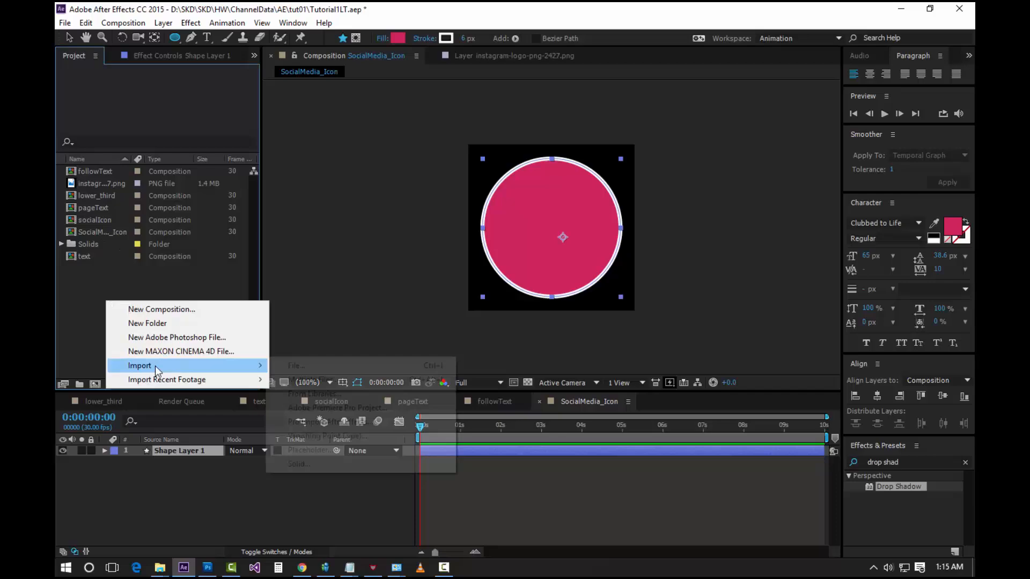
left_click(294, 369)
left_click(330, 144)
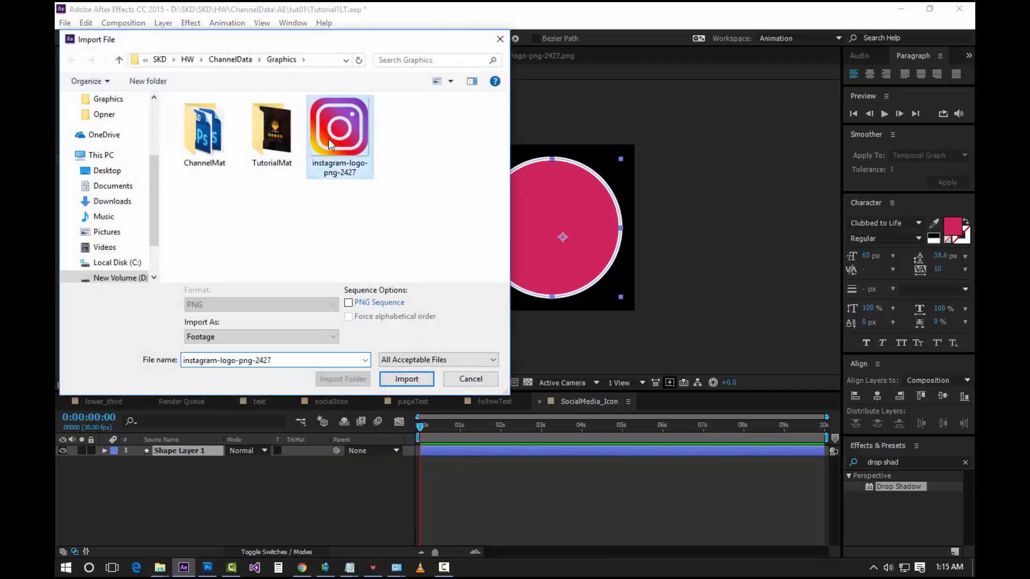
double_click(353, 139)
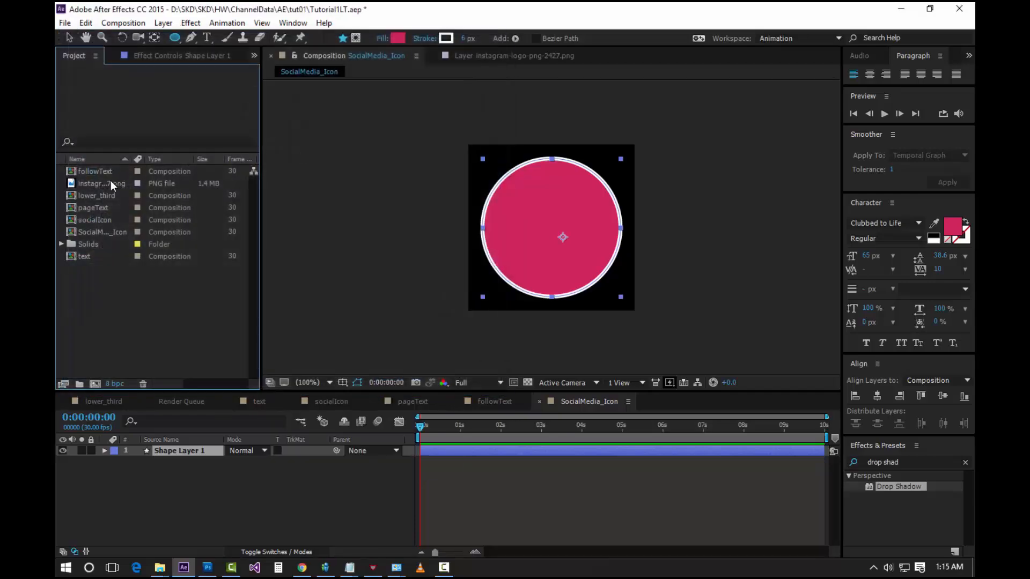
Place the Instagram logo above the circle layer in the SocialMedia_Icon composition and scale it to 7%.
left_click_drag(92, 186, 116, 446)
key("s")
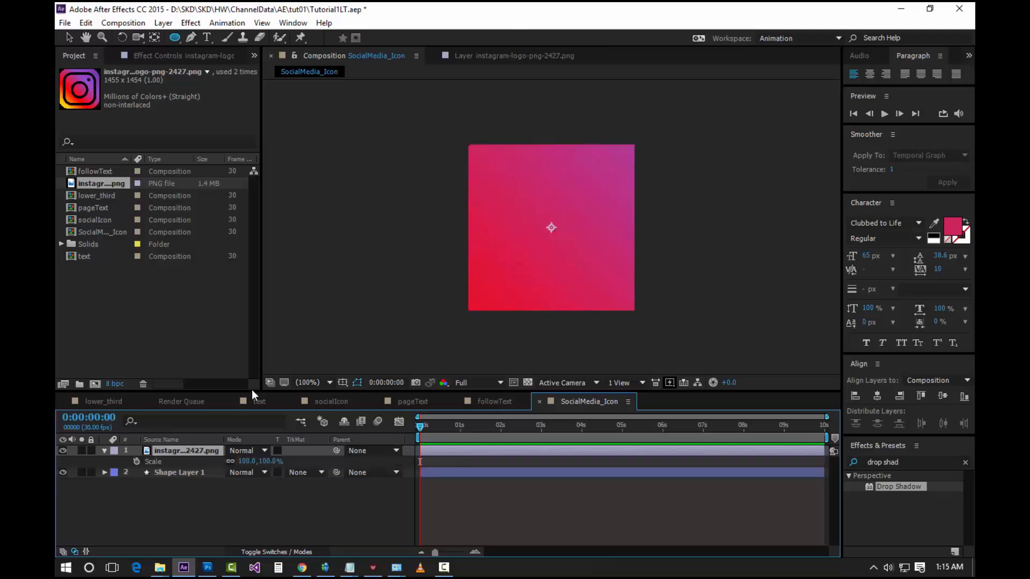
left_click_drag(246, 462, 189, 466)
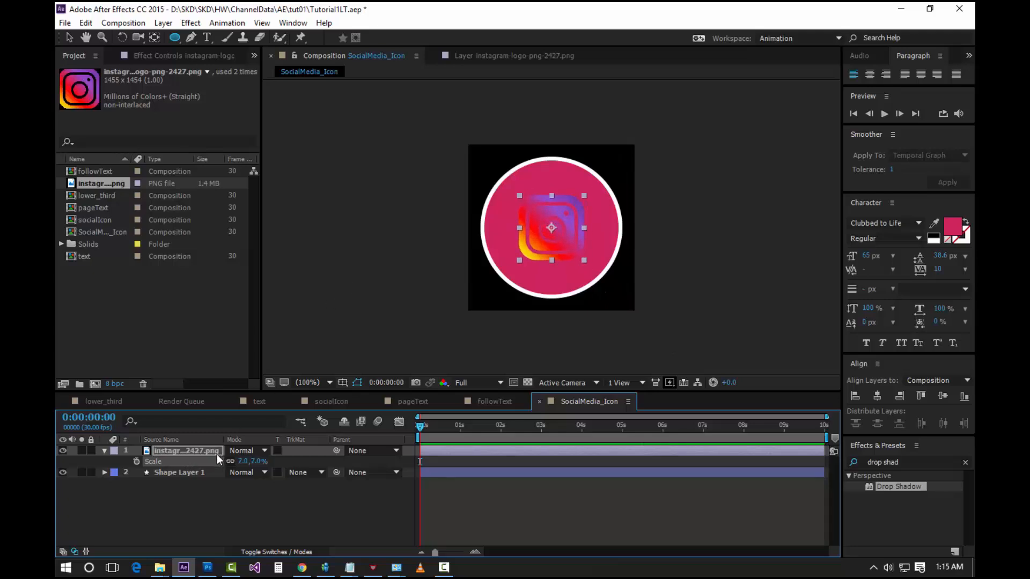
Find the Fill effect and apply it to the Instagram logo layer.
left_click(919, 462)
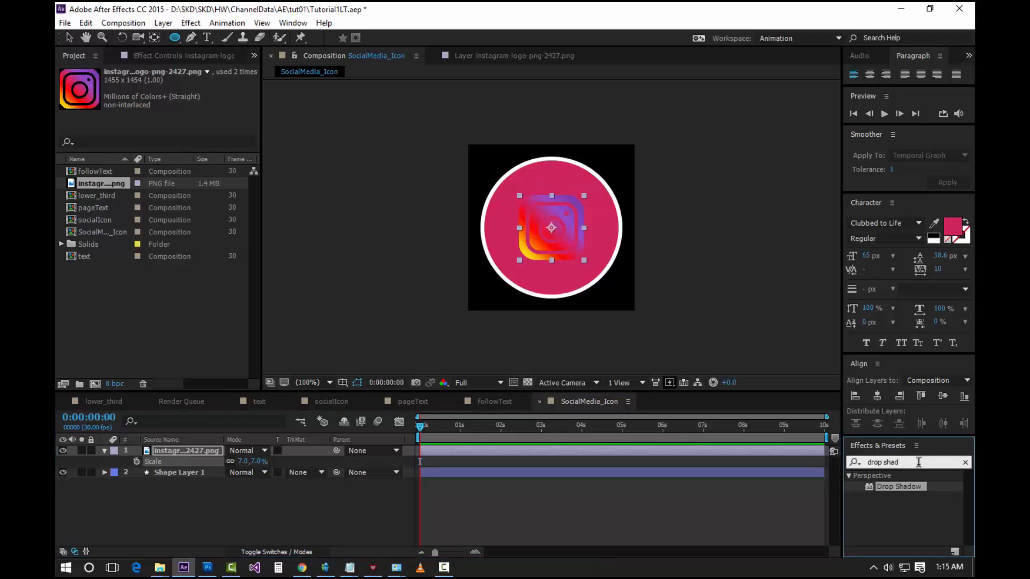
double_click(919, 462)
type("fi")
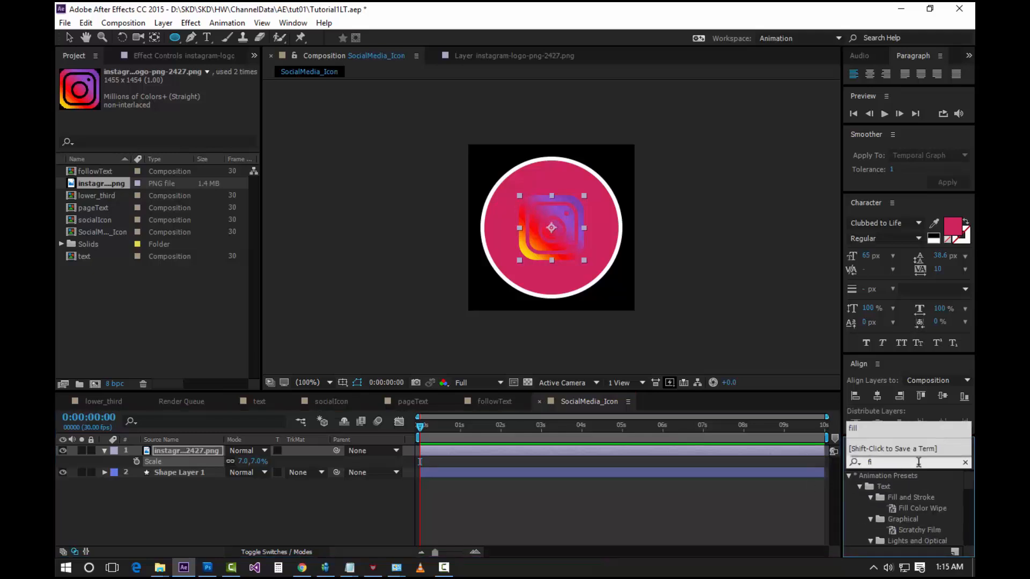
type("ll")
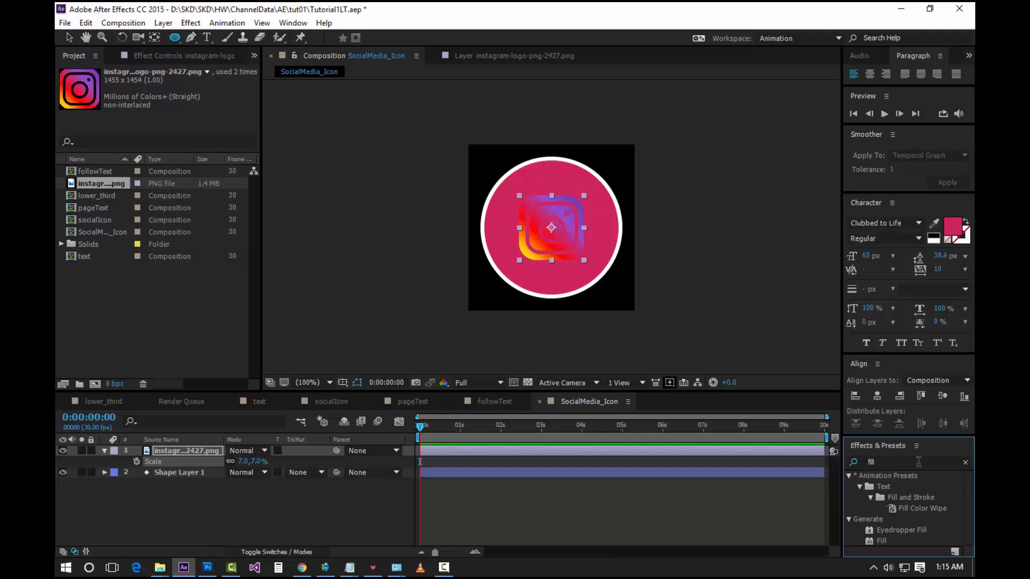
left_click_drag(882, 541, 162, 453)
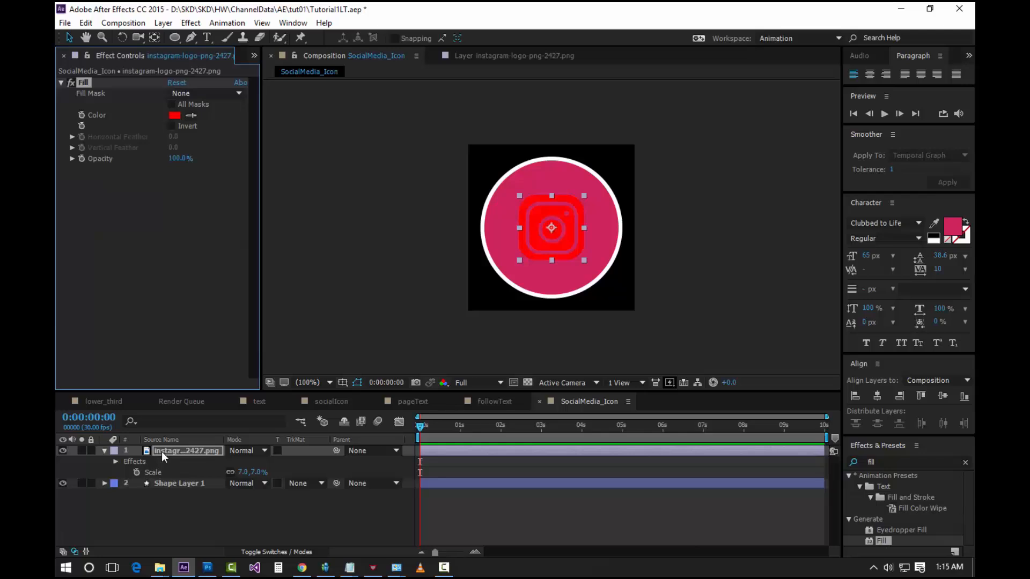
Set the logo's Fill effect color to white, FFFFFF.
left_click(172, 117)
left_click_drag(598, 368, 514, 266)
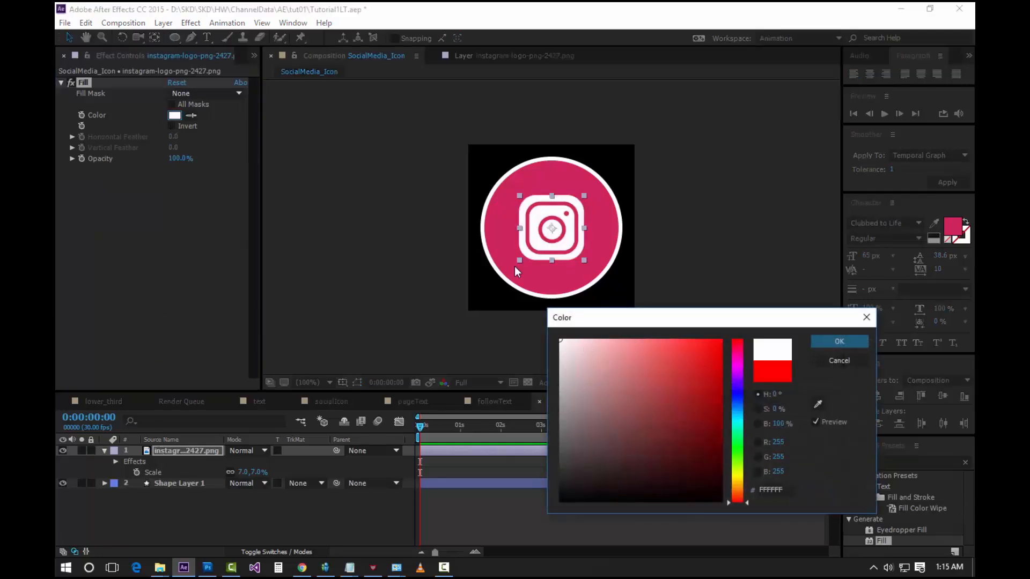
left_click(839, 342)
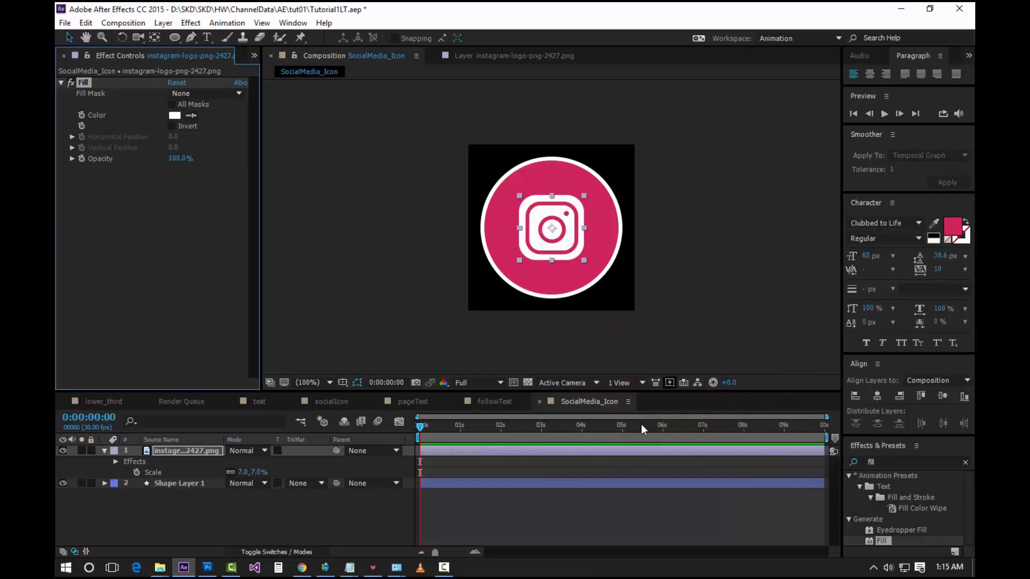
Align the logo to the horizontal and vertical center of the composition and collapse its layer properties.
left_click(855, 396)
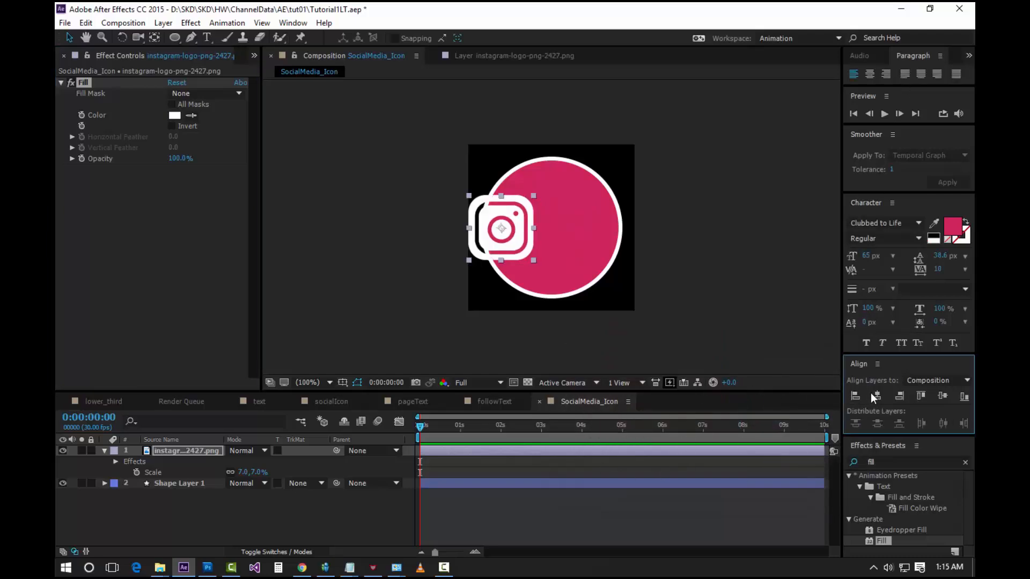
left_click(877, 396)
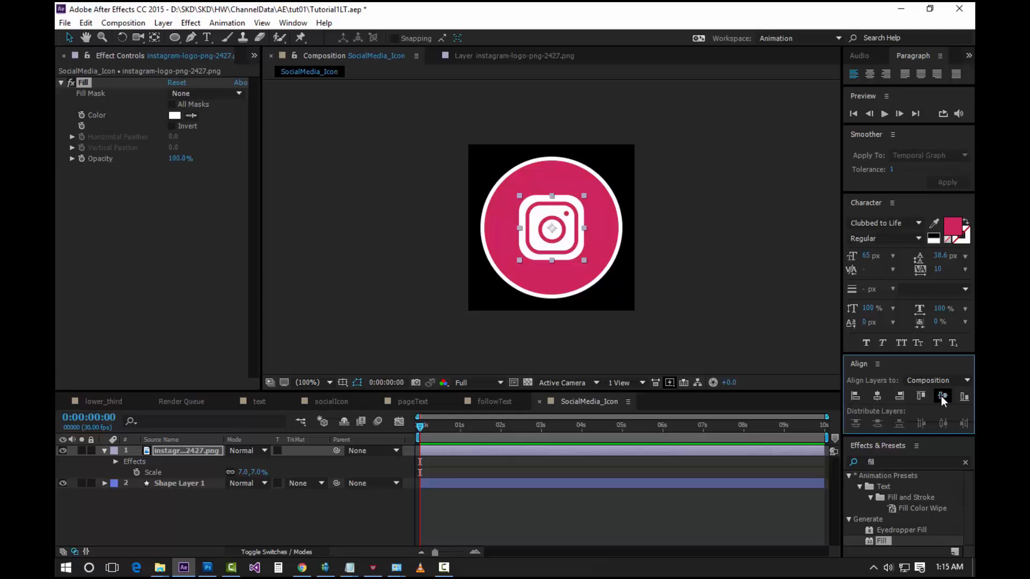
left_click(197, 513)
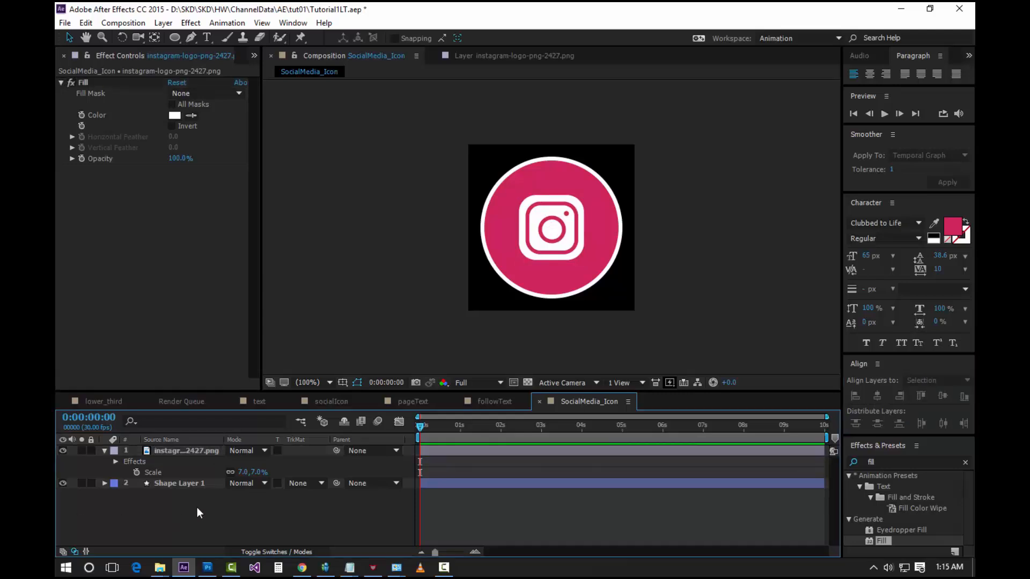
left_click(184, 451)
left_click(104, 452)
Add Position keyframes at 0:00:01:00 to both the Instagram logo layer and Shape Layer 1.
left_click(175, 449)
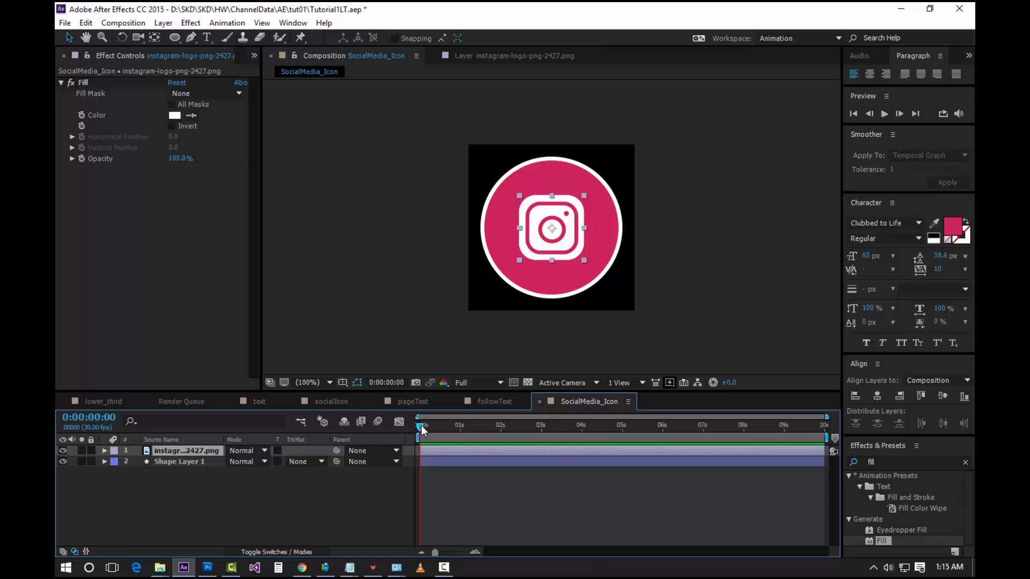
left_click_drag(420, 426, 465, 434)
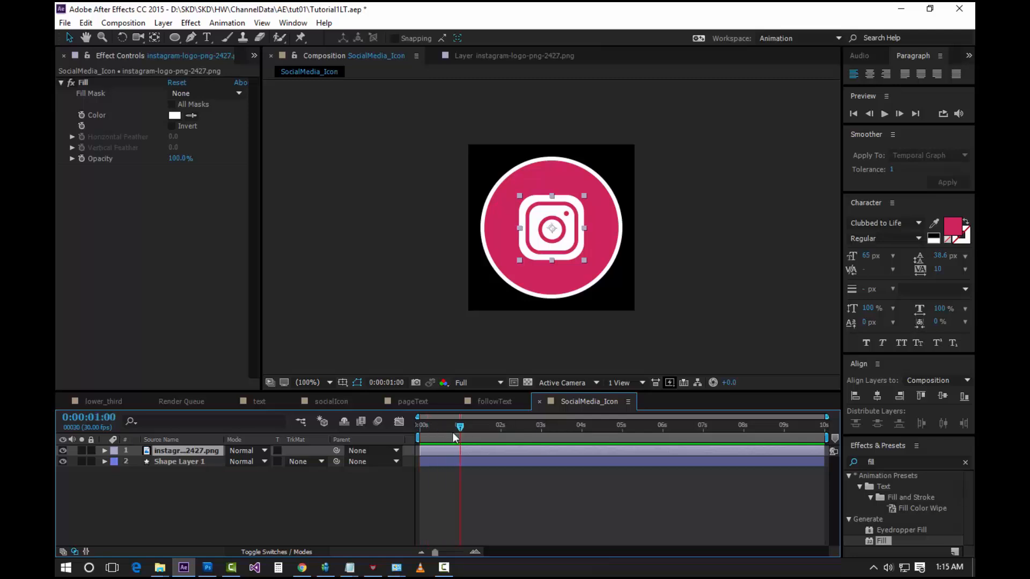
left_click(188, 462)
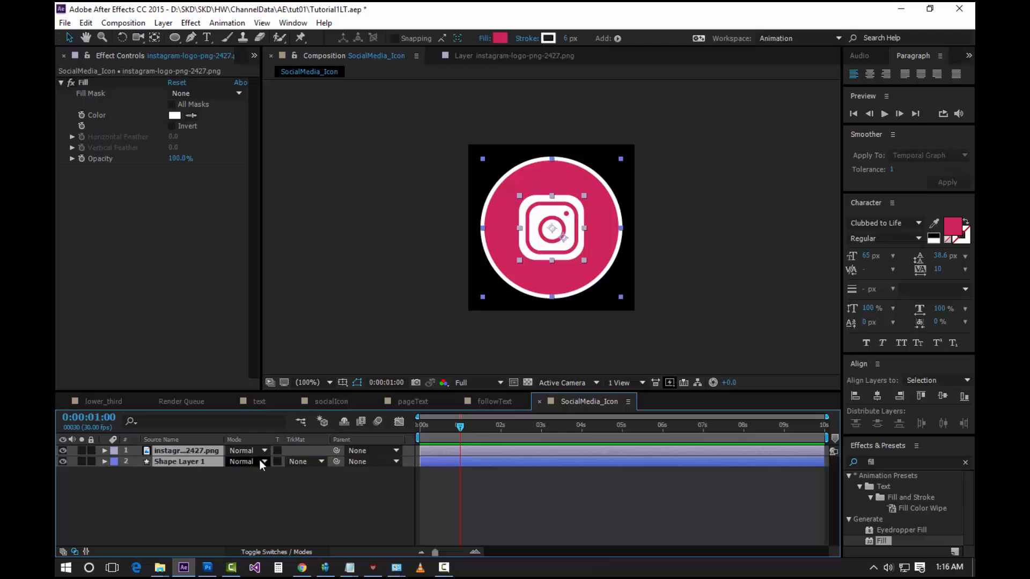
key("p")
left_click(136, 462)
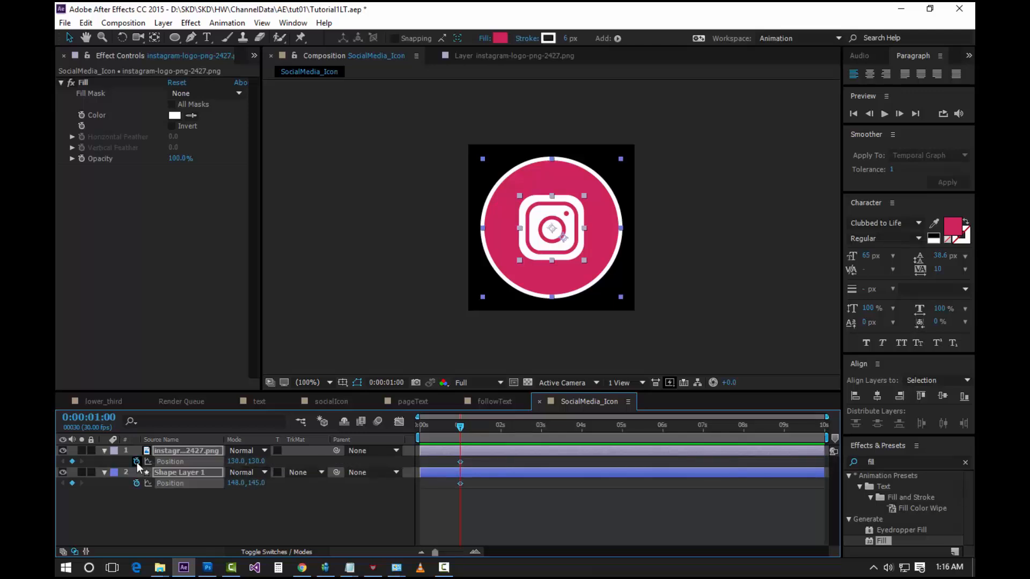
At 0:00:00:00, move both layers out of frame to the left, with X positions of -146 for the logo and -128 for the circle.
left_click_drag(462, 428, 421, 428)
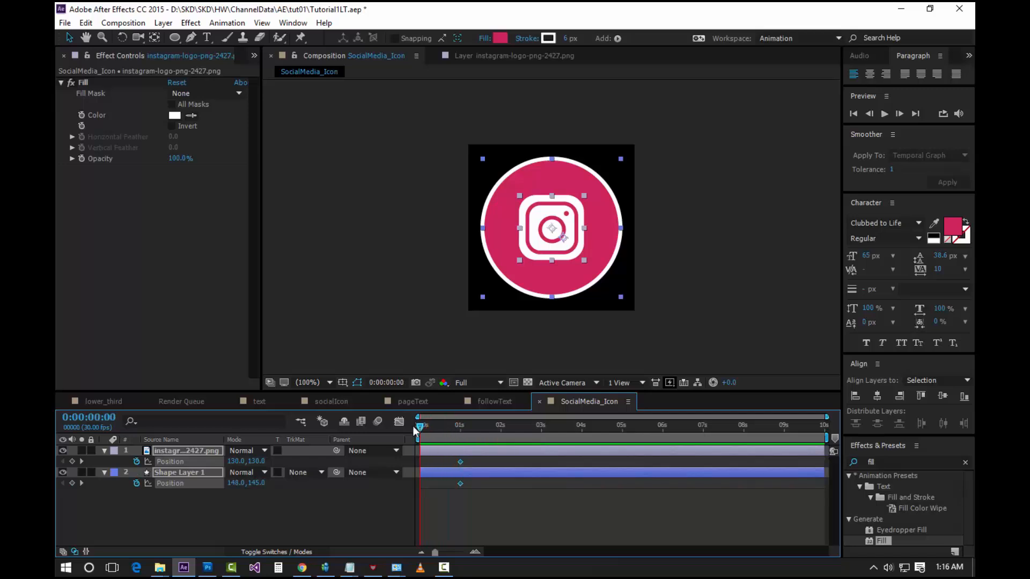
left_click_drag(234, 461, 159, 468)
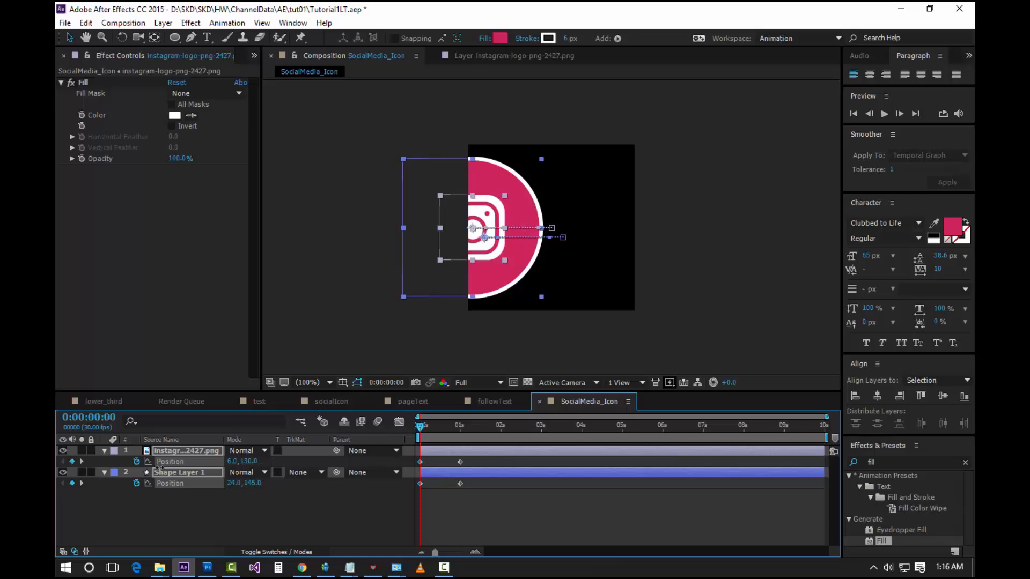
left_click_drag(160, 467, 64, 472)
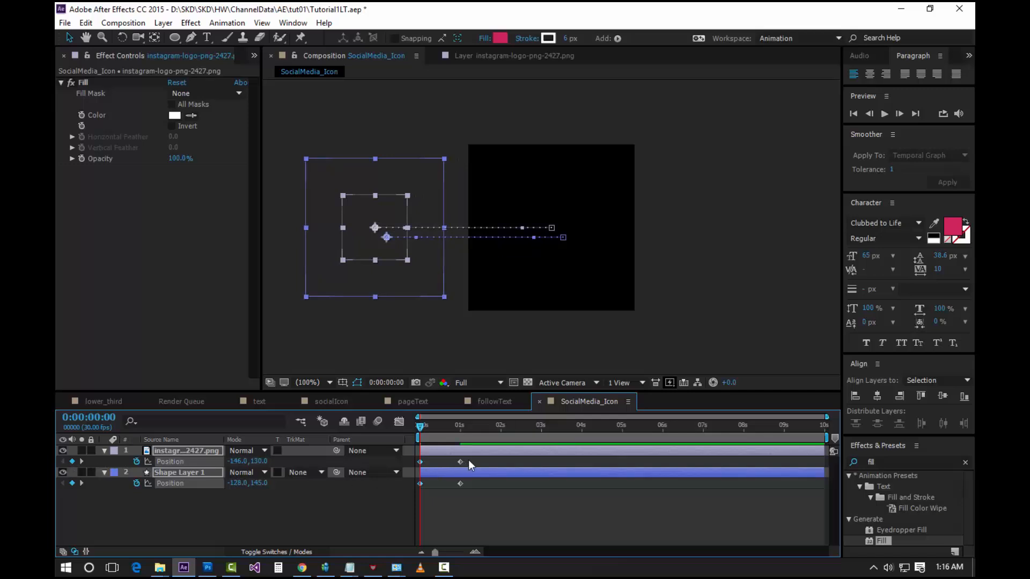
Apply Easy Ease to both Position keyframes of the Instagram logo layer.
left_click_drag(471, 460, 410, 470)
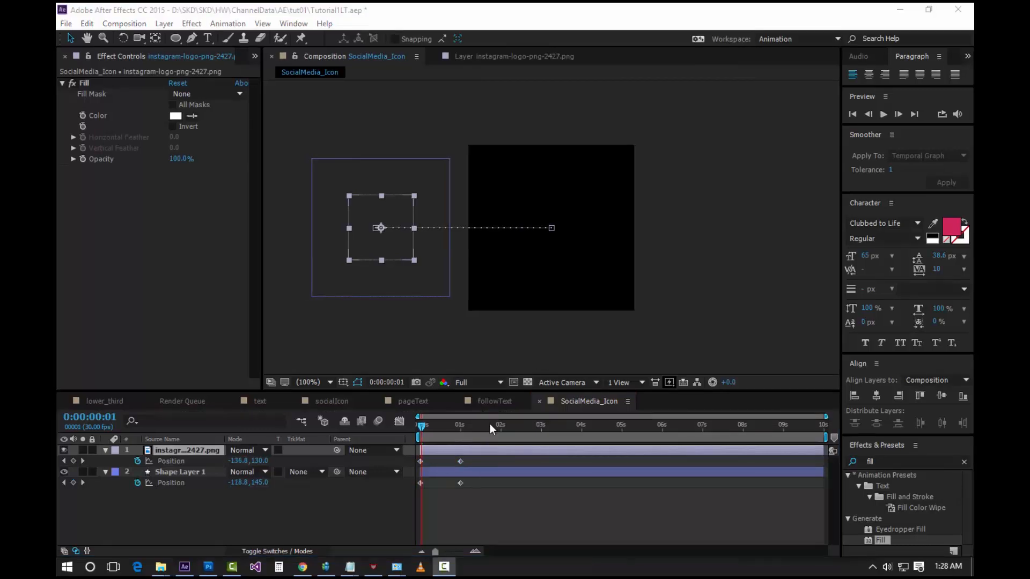
left_click(461, 462)
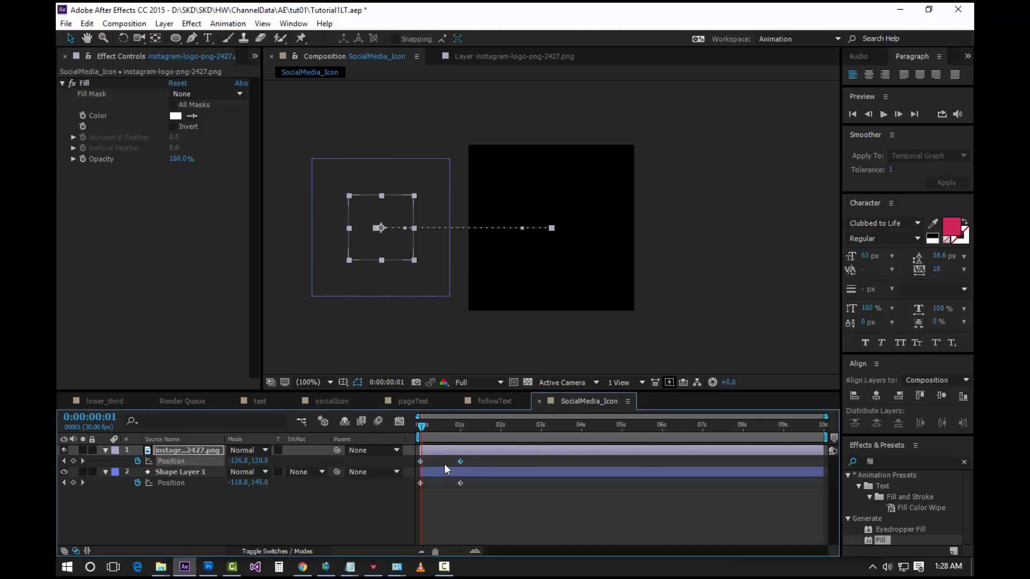
right_click(461, 460)
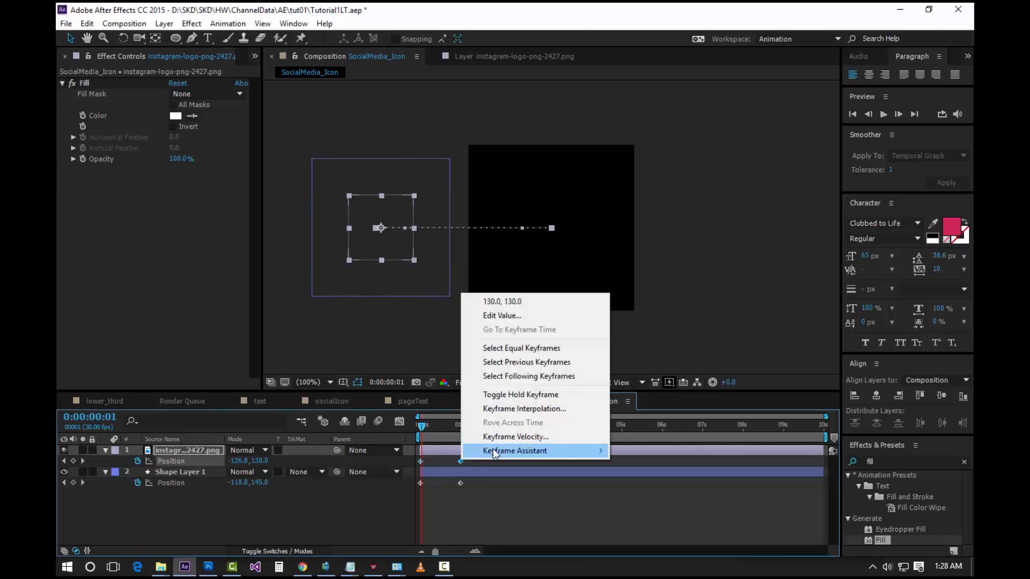
mouse_move(493, 451)
left_click(654, 480)
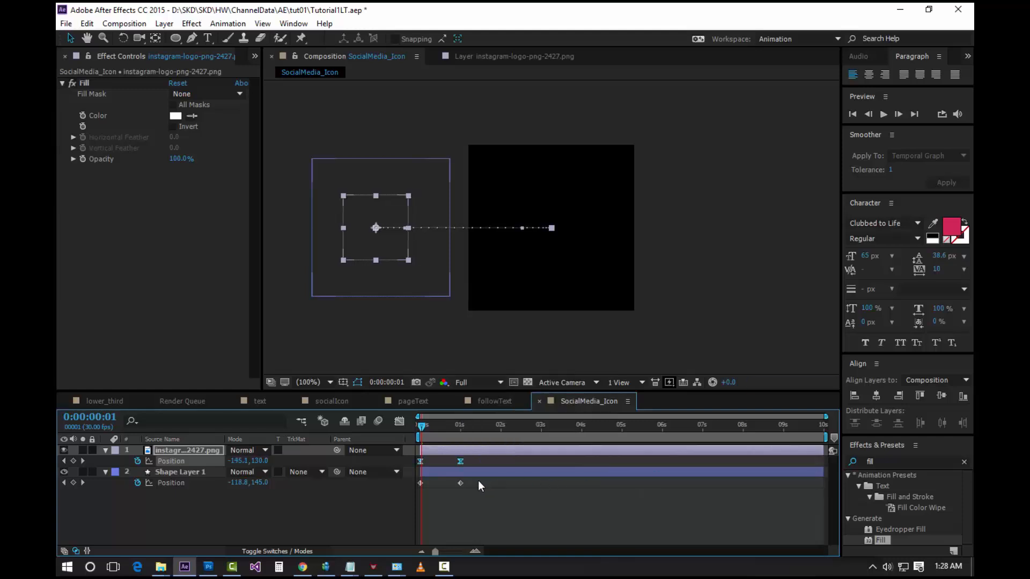
Apply Easy Ease to both Position keyframes of Shape Layer 1 and shift the logo layer about a quarter second later in time.
left_click_drag(478, 481, 419, 488)
right_click(461, 482)
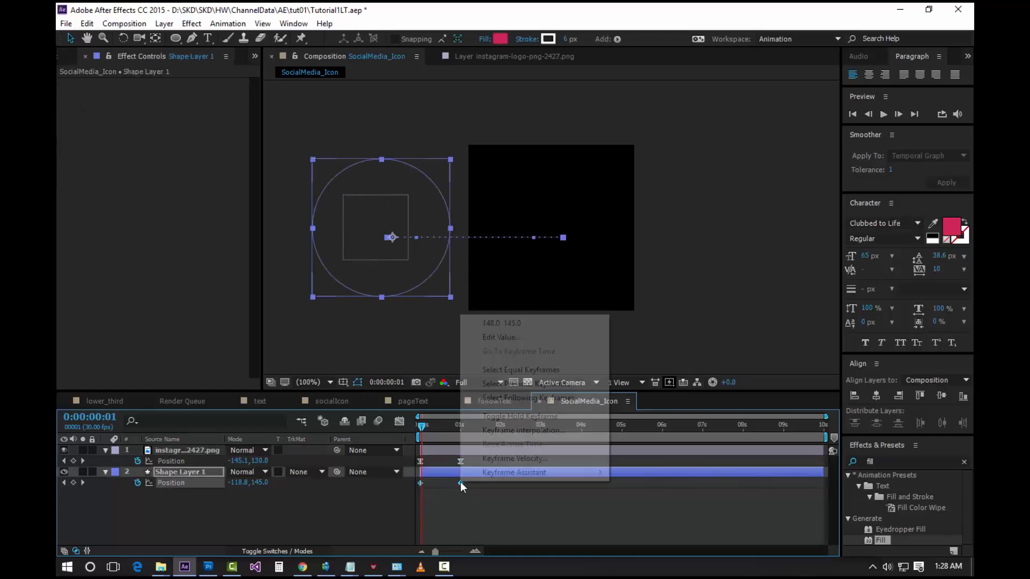
mouse_move(576, 475)
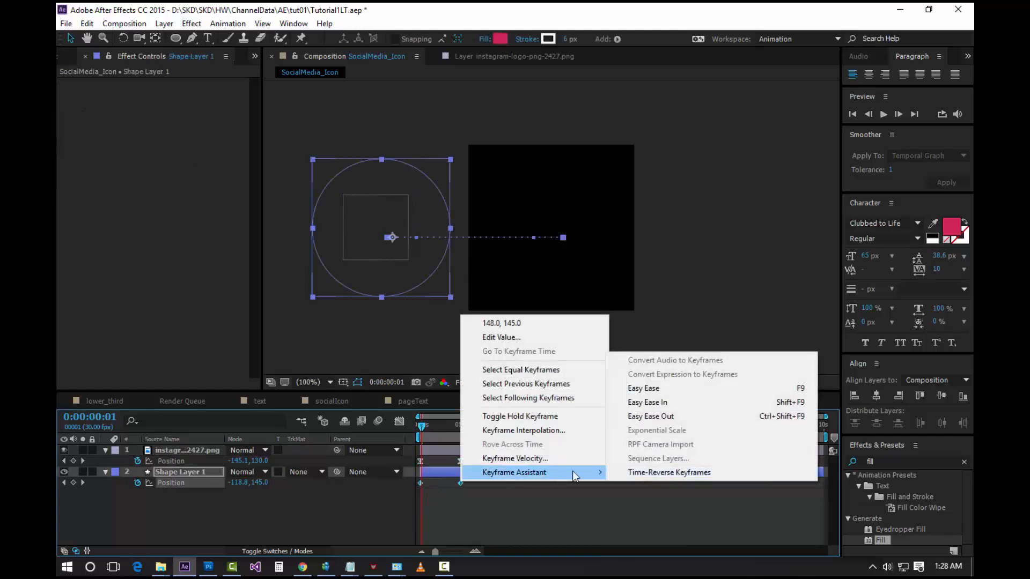
left_click(667, 389)
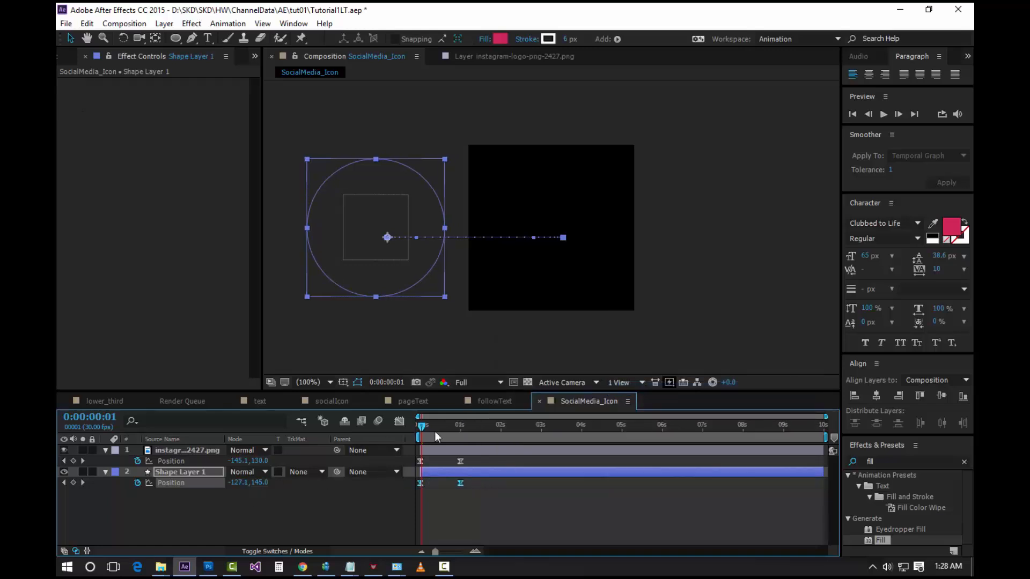
left_click_drag(449, 446, 471, 453)
Duplicate Shape Layer 1 and place the copy above the Instagram logo layer.
left_click(196, 471)
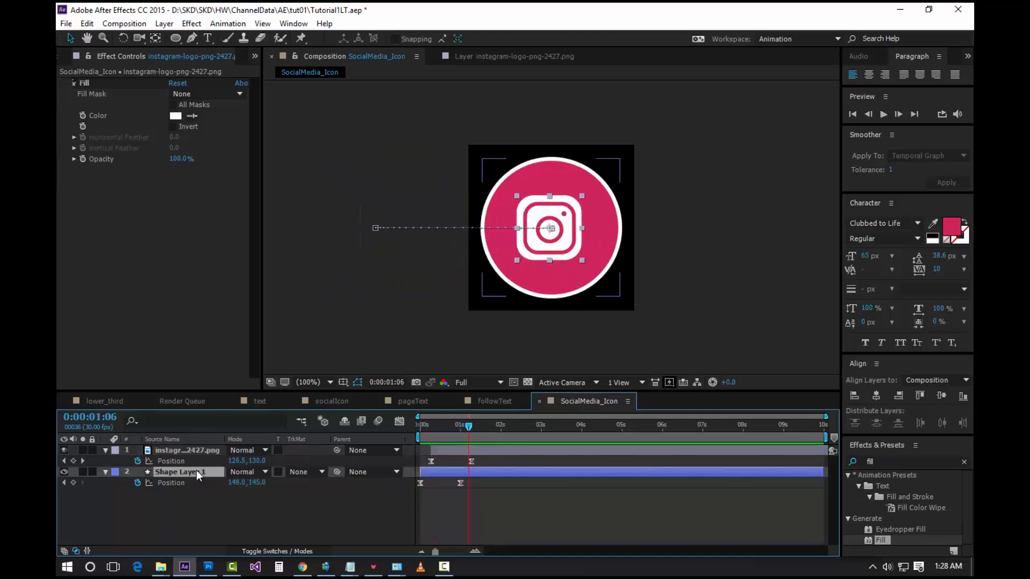
key("ctrl+d")
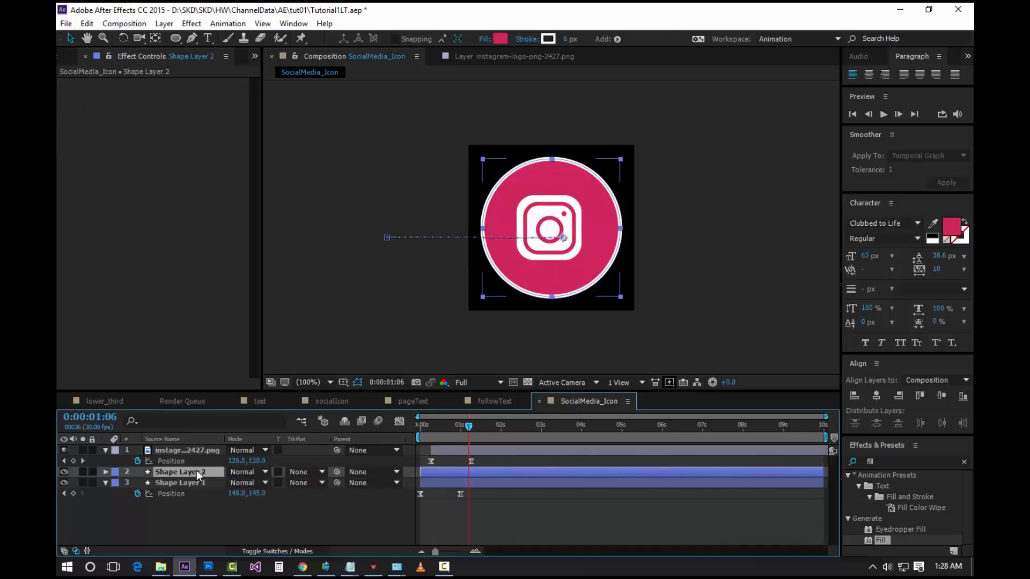
left_click_drag(196, 470, 195, 449)
Set the logo's track matte to Alpha Matte "Shape Layer 2", with the matte layer hidden, and scrub through the slide-in.
left_click(323, 461)
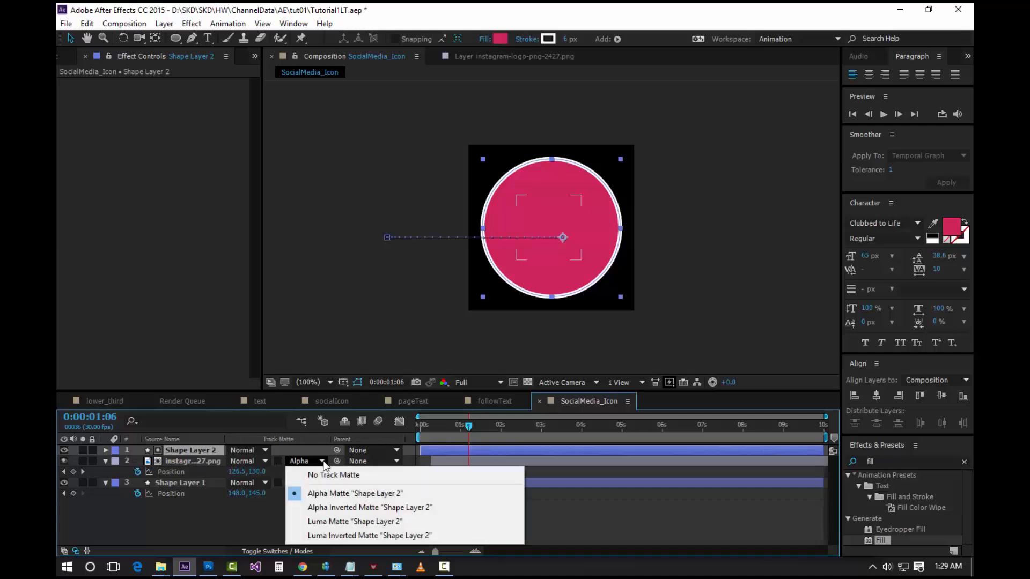
left_click(336, 496)
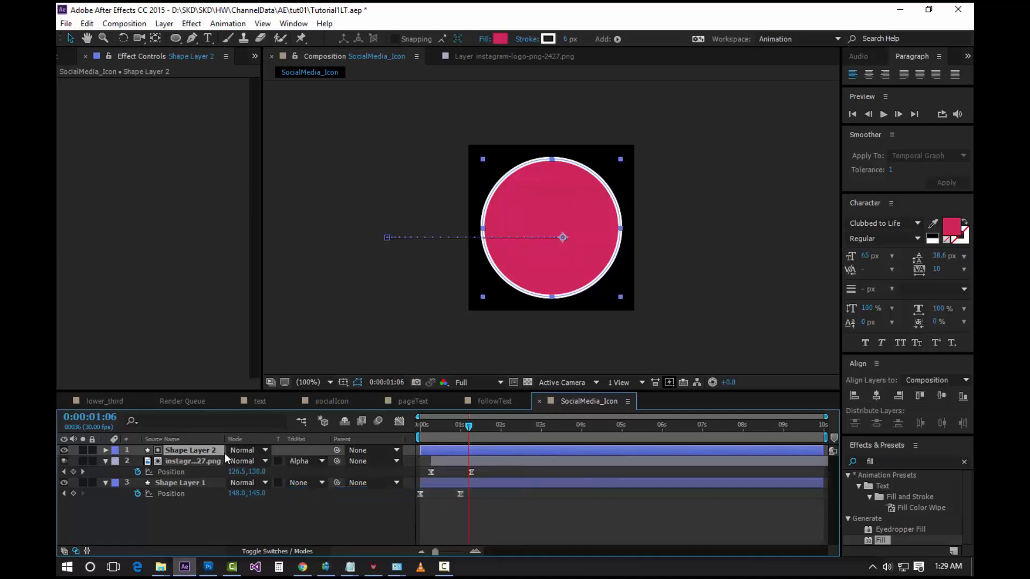
left_click(64, 451)
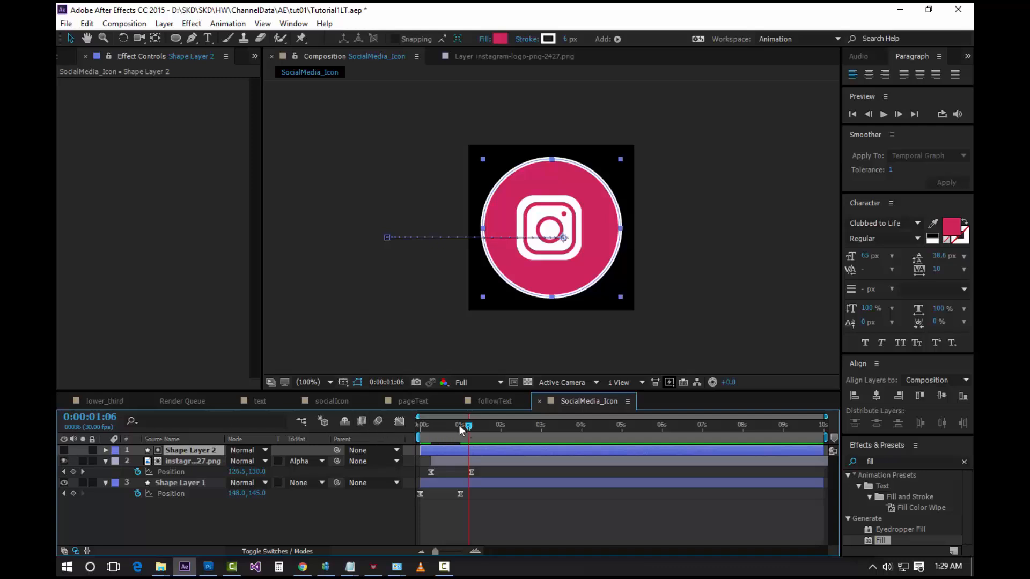
left_click_drag(459, 425, 426, 450)
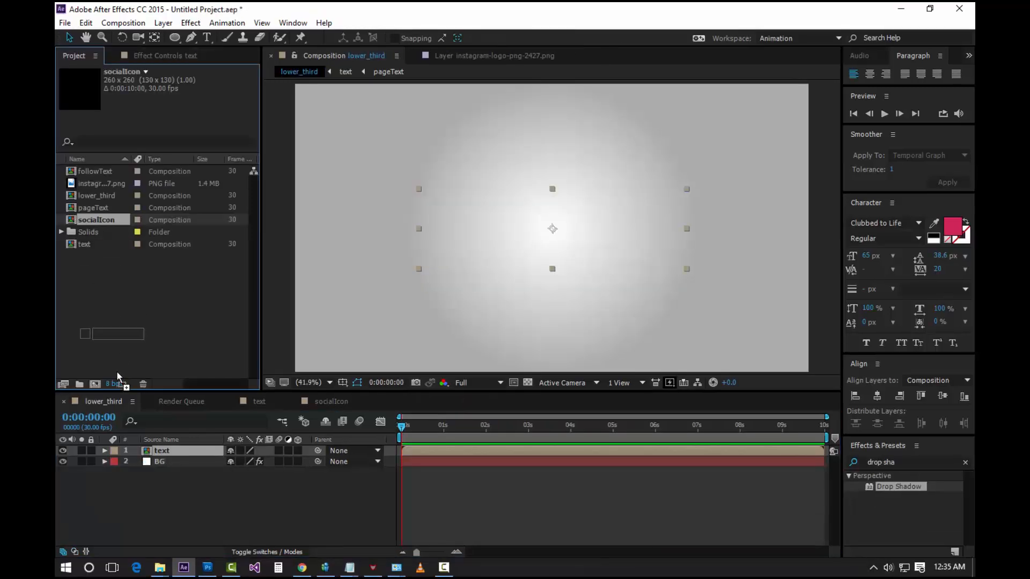
Add the socialIcon composition above the text layer in lower_third and, at 0:00:01:00, place it over the left end of the white bar.
left_click_drag(119, 375, 146, 454)
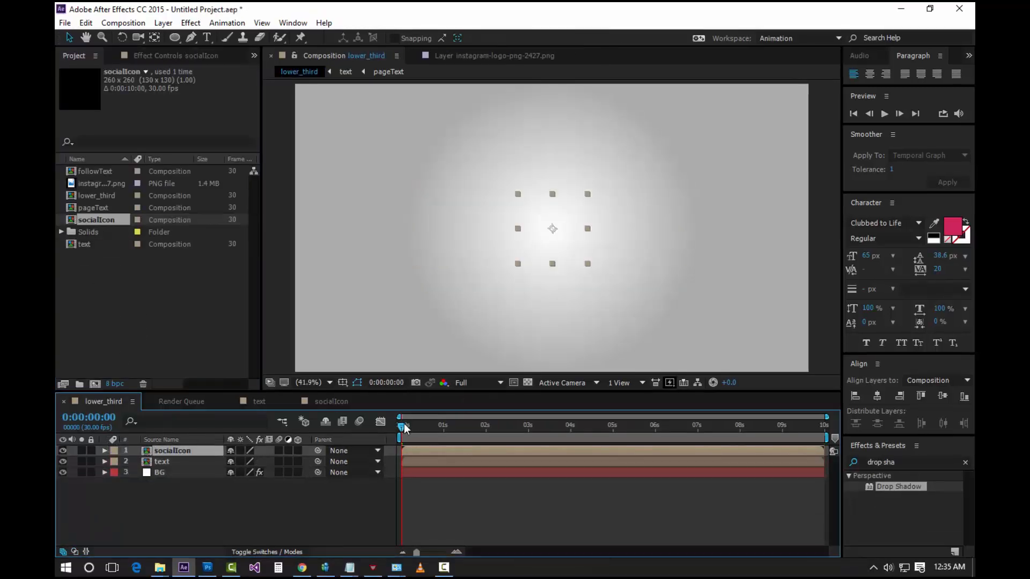
left_click_drag(405, 427, 444, 436)
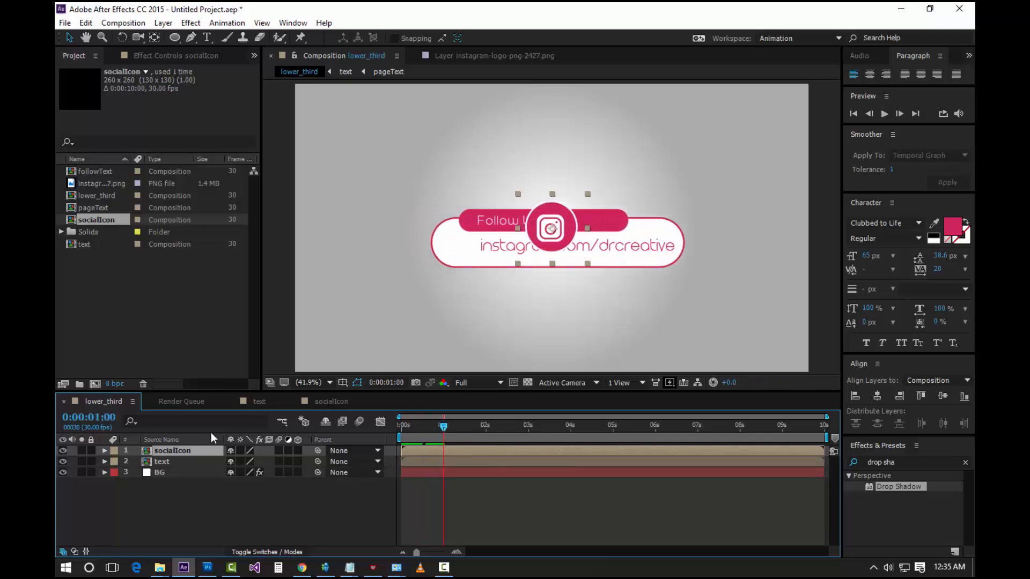
left_click(178, 459)
left_click(181, 452)
key("Return")
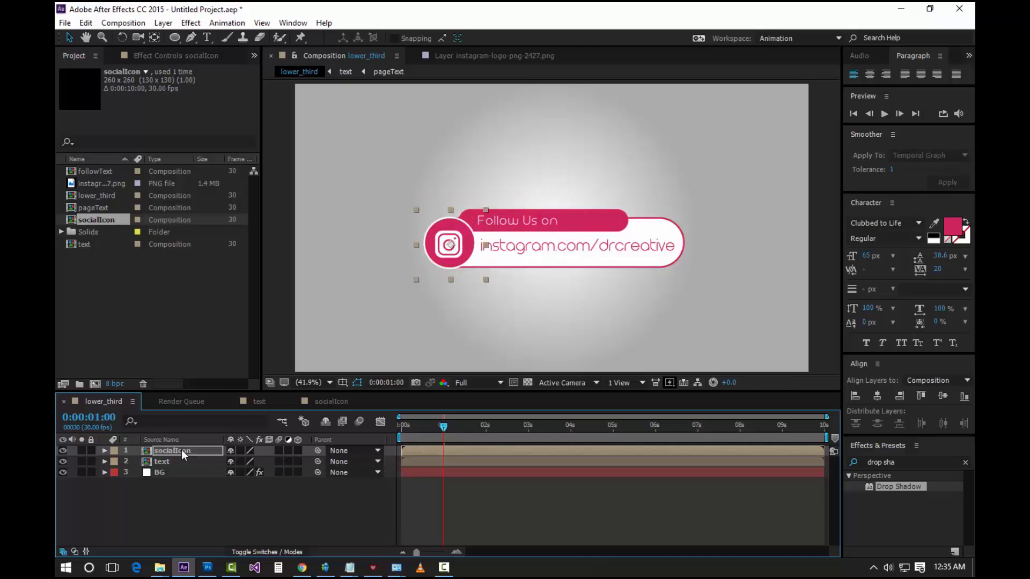
Scale the socialIcon layer to 135% and nudge it up and left until it clears the page text.
key("s")
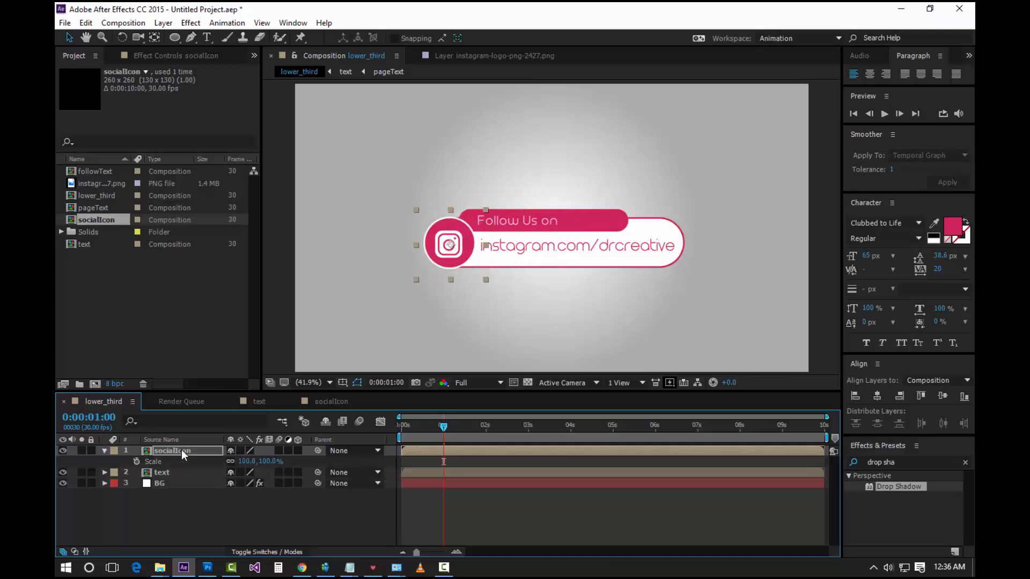
left_click_drag(268, 465, 290, 462)
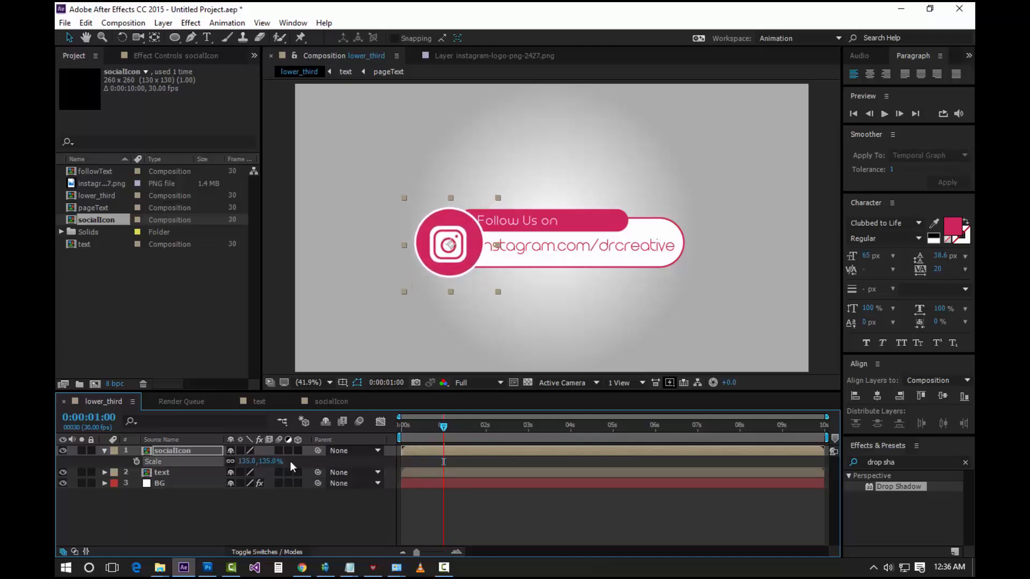
key("shift+Up")
key("shift+Left")
key("shift+Left")
key("shift+Up")
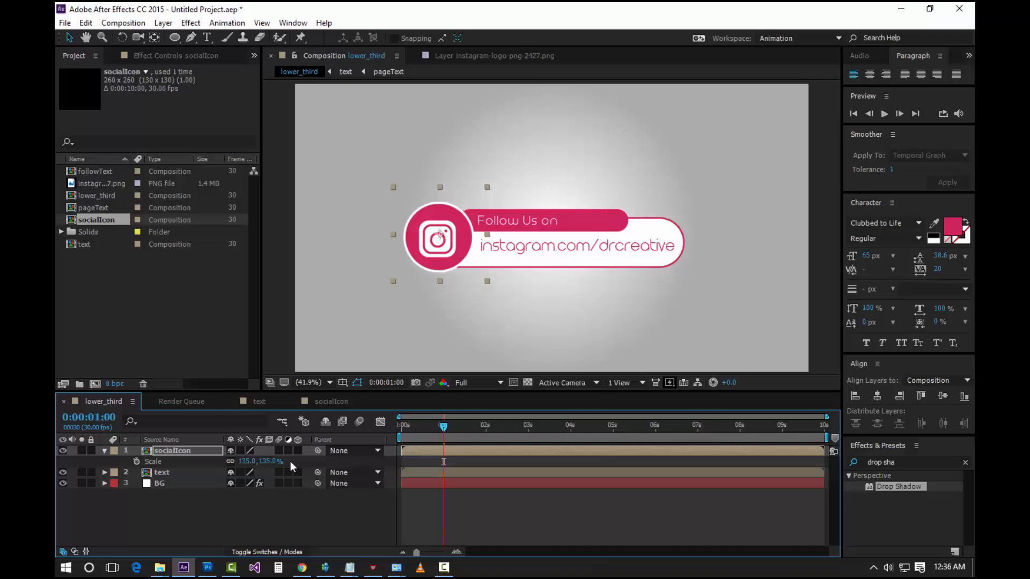
key("shift+Down")
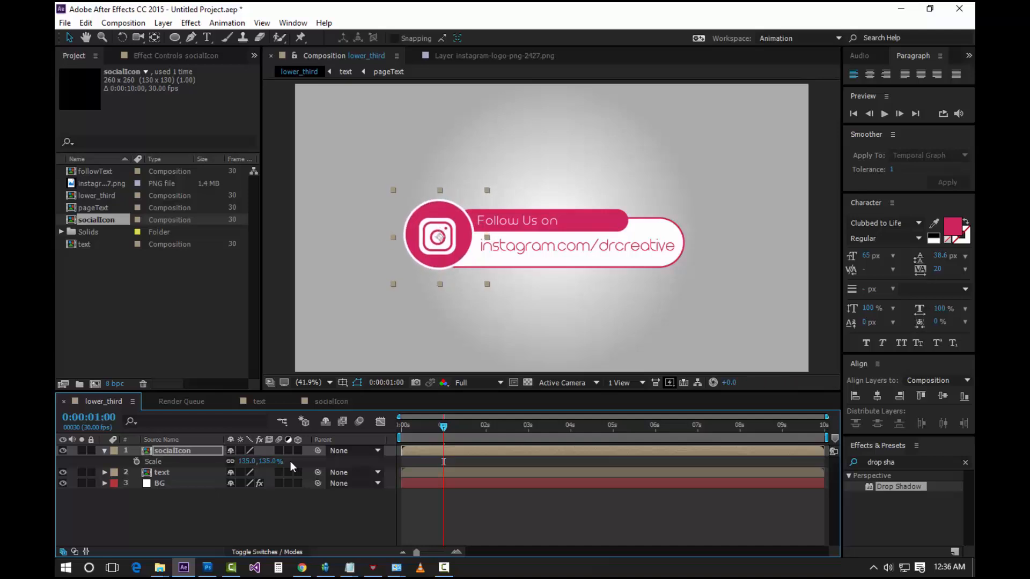